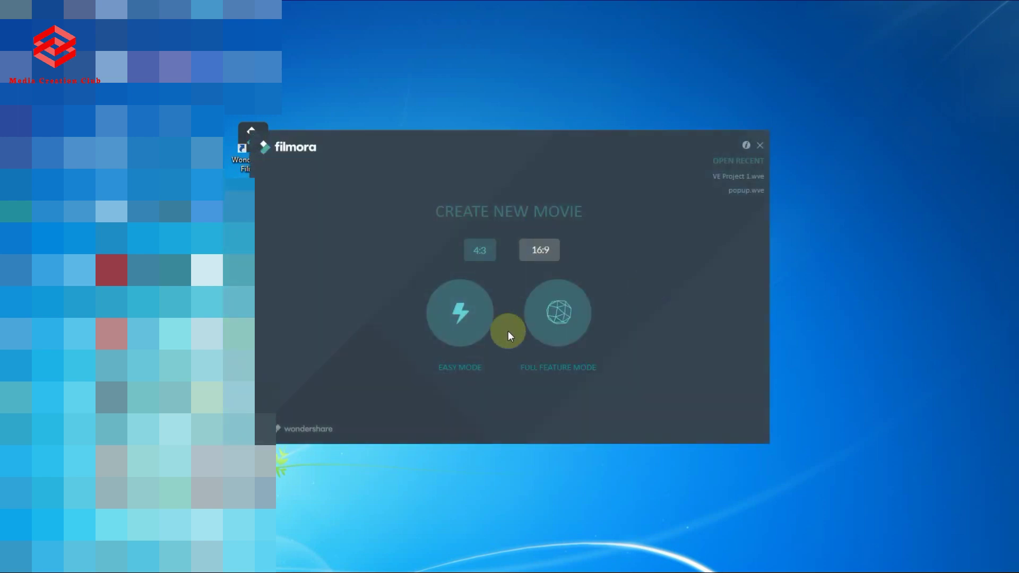
- Start a new movie in full feature mode and delete all the existing clips from the media album
{"action": "left_click", "coordinate": [571, 306]}
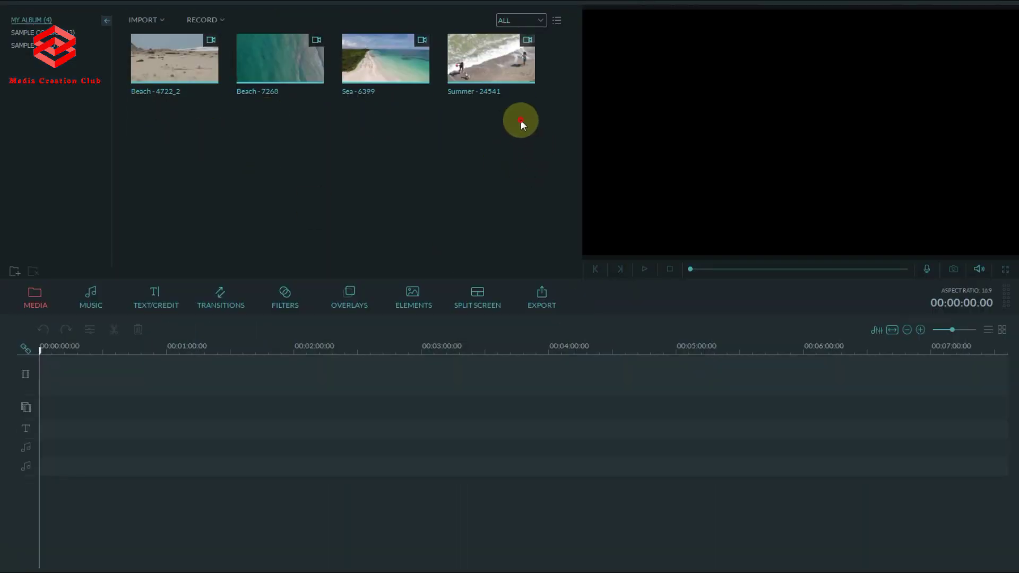
{"action": "left_click_drag", "start_coordinate": [520, 120], "coordinate": [81, 24]}
{"action": "key", "text": "Delete"}
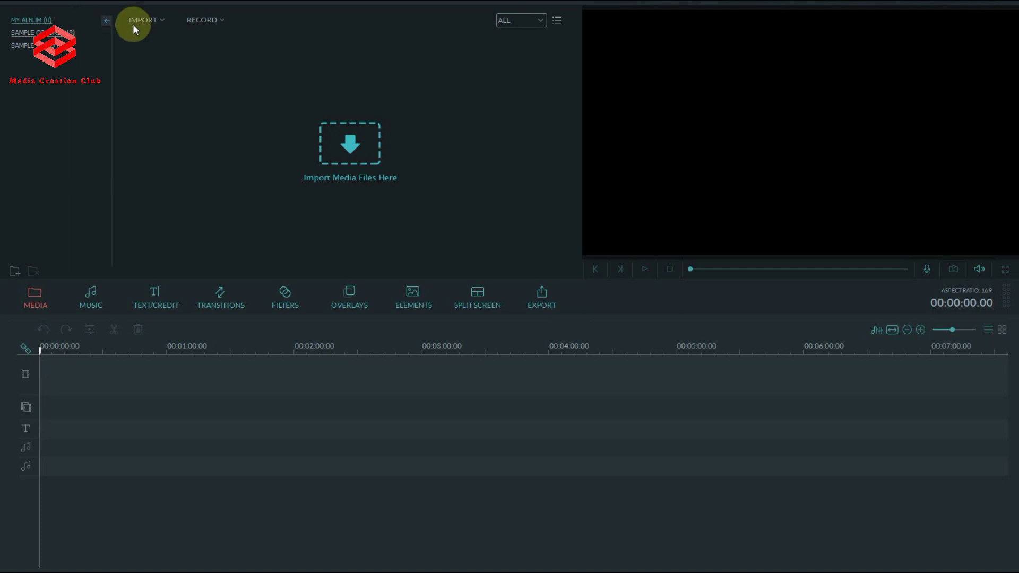
- Import Dust - 3226, laptop-3781377_1920, mobile-5281410_1920 and smartphone-5281402_1920 from the Downloads folder
{"action": "left_click", "coordinate": [370, 152]}
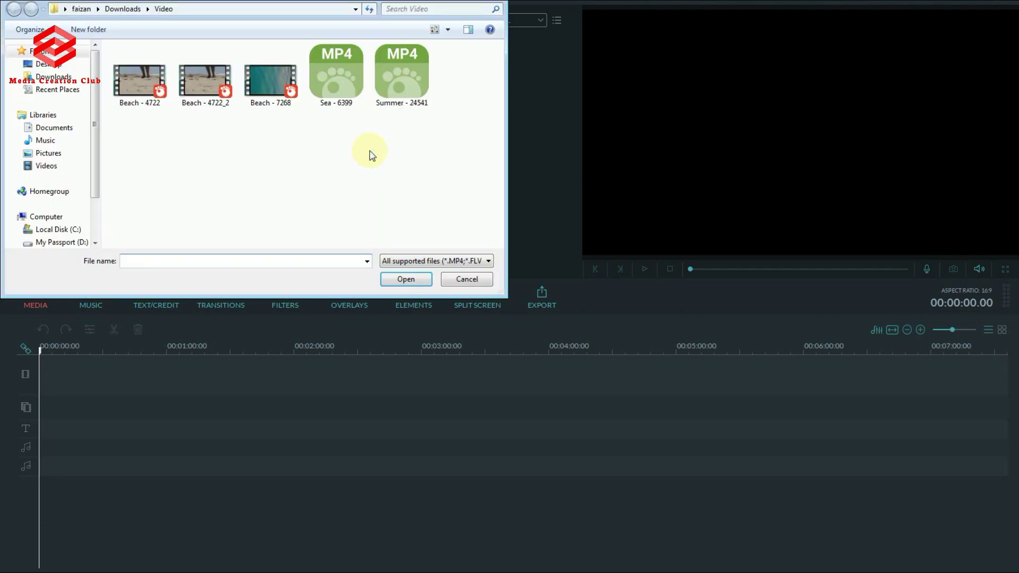
{"action": "key", "text": "BackSpace"}
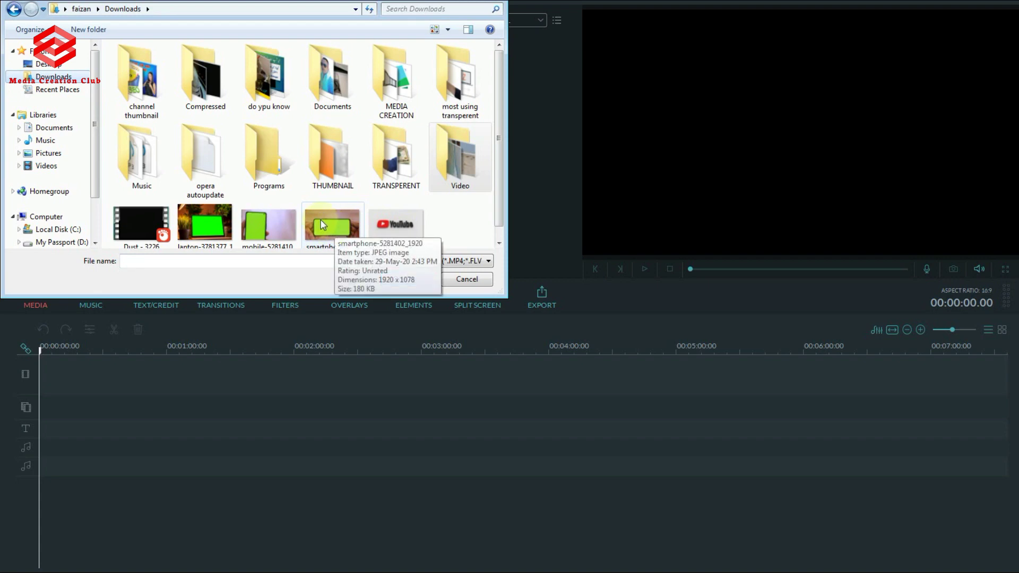
{"action": "scroll", "coordinate": [322, 225], "scroll_direction": "down", "scroll_amount": 1}
{"action": "left_click", "coordinate": [324, 222], "text": "ctrl"}
{"action": "left_click", "coordinate": [250, 220], "text": "ctrl"}
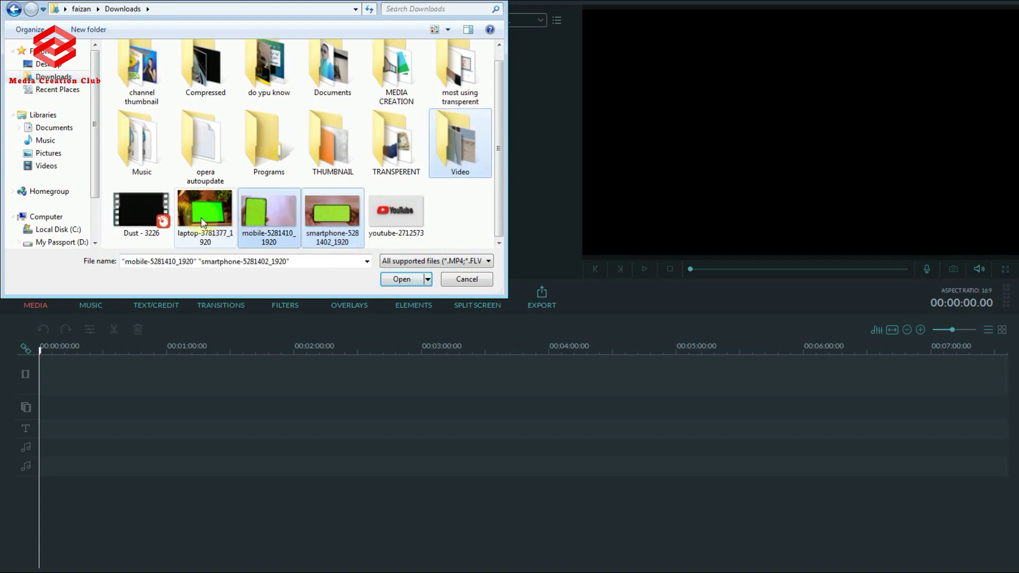
{"action": "left_click", "coordinate": [204, 215], "text": "ctrl"}
{"action": "left_click", "coordinate": [148, 221], "text": "ctrl"}
{"action": "left_click", "coordinate": [397, 278]}
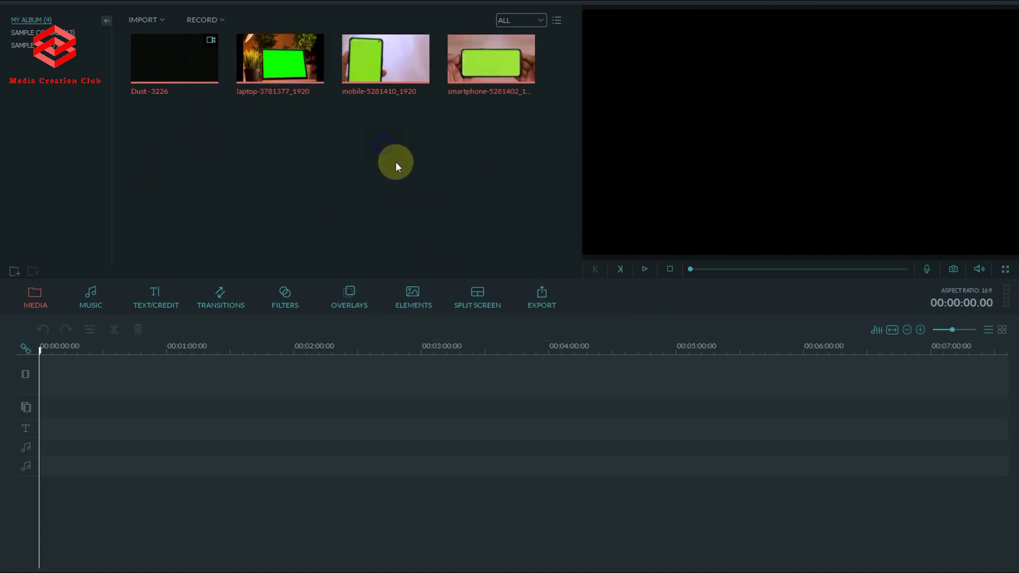
{"action": "right_click", "coordinate": [386, 148]}
{"action": "left_click", "coordinate": [256, 173]}
- Add the Dust - 3226 clip to the main video track and try to extend its end
{"action": "mouse_move", "coordinate": [171, 68]}
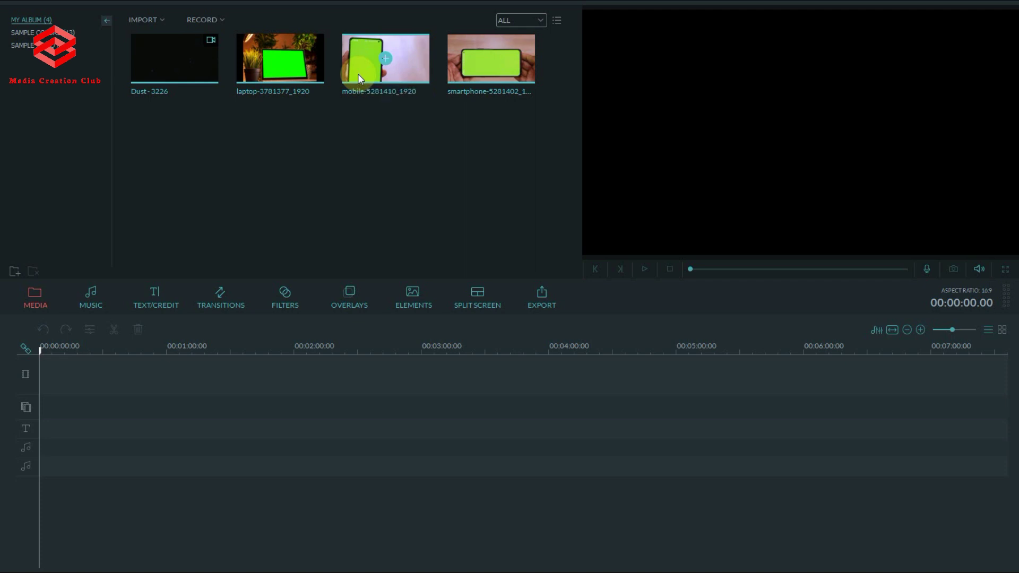
{"action": "left_click", "coordinate": [175, 57]}
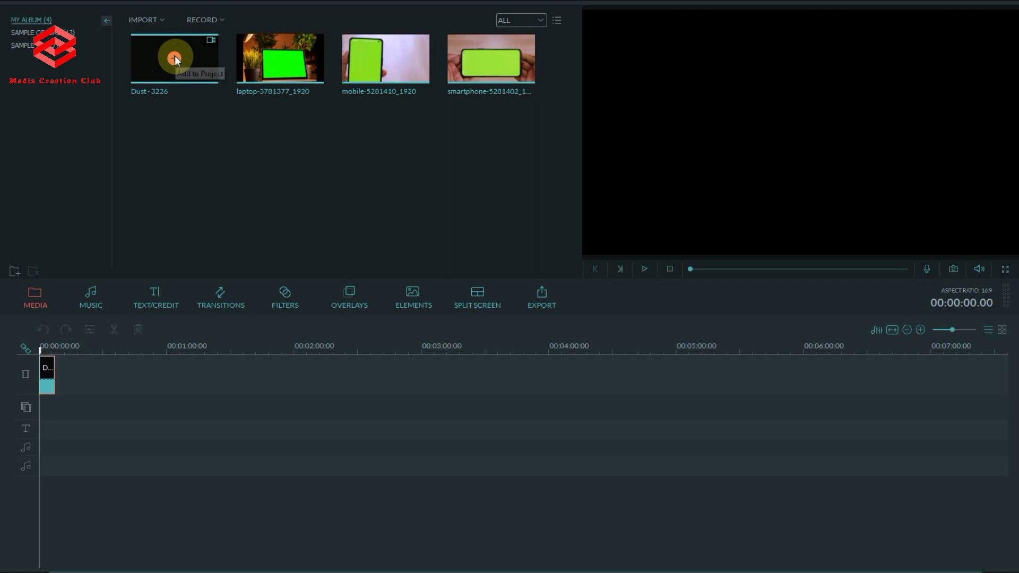
{"action": "left_click", "coordinate": [966, 330]}
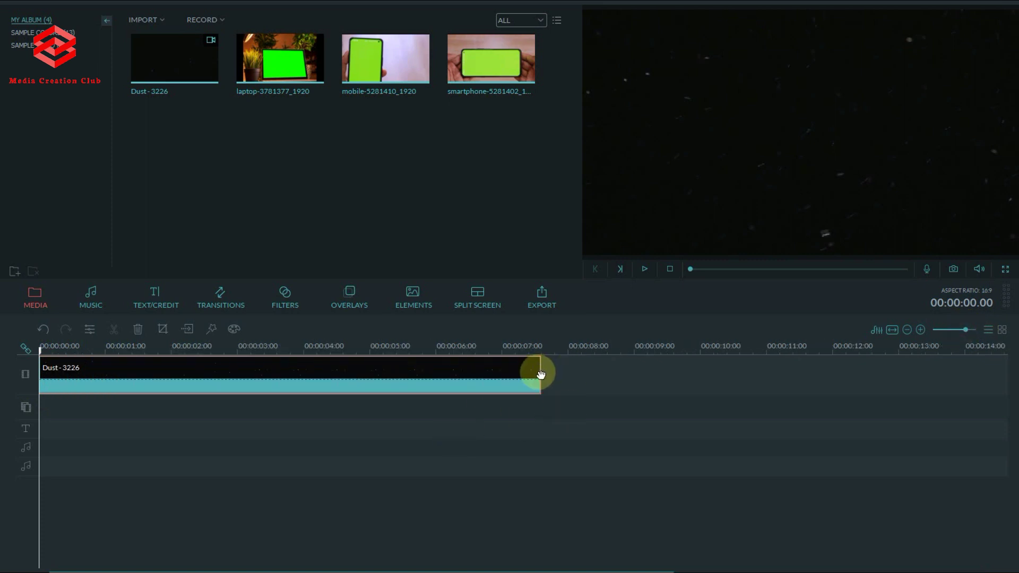
{"action": "left_click_drag", "start_coordinate": [538, 371], "coordinate": [637, 375]}
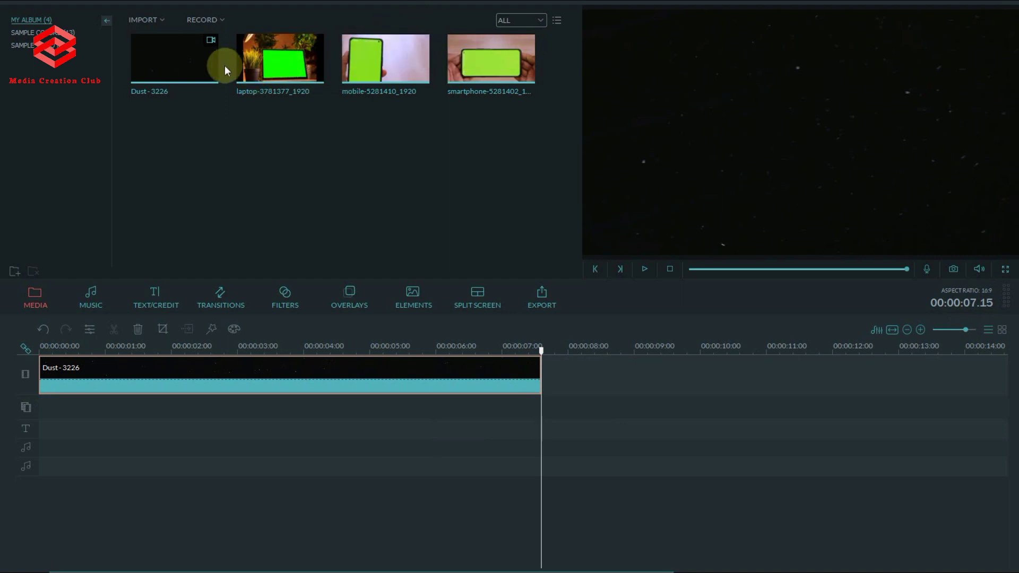
{"action": "left_click", "coordinate": [641, 238]}
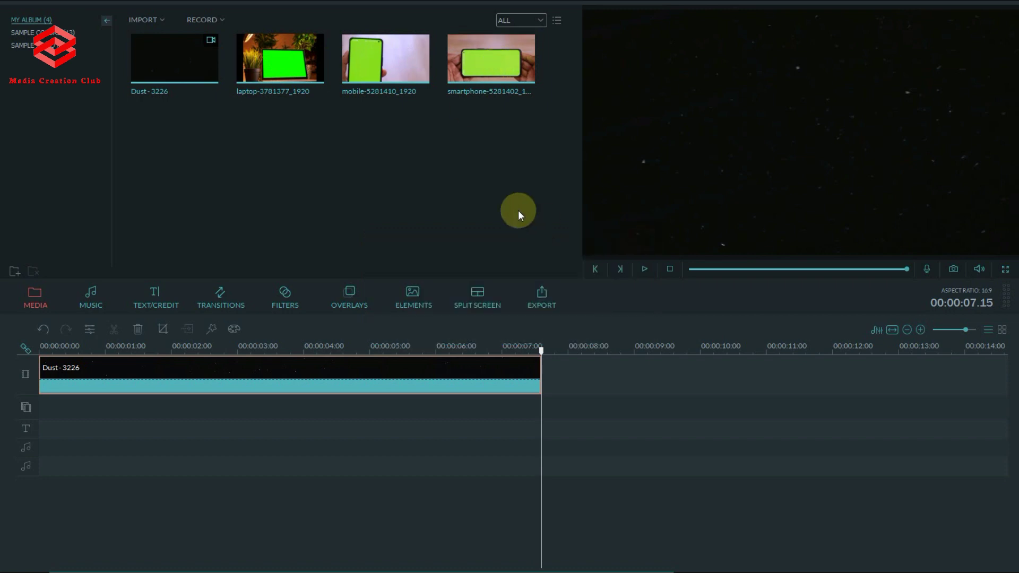
{"action": "left_click", "coordinate": [611, 221]}
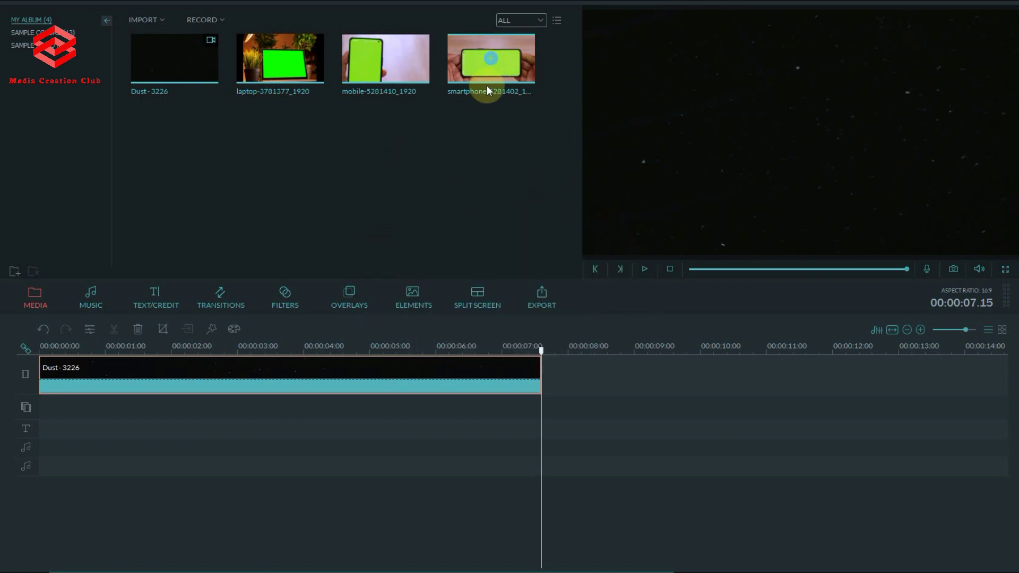
- Add the smartphone-5281402_1920 image as a picture-in-picture overlay from the timeline's start and stretch it to the end of the Dust clip
{"action": "right_click", "coordinate": [493, 56]}
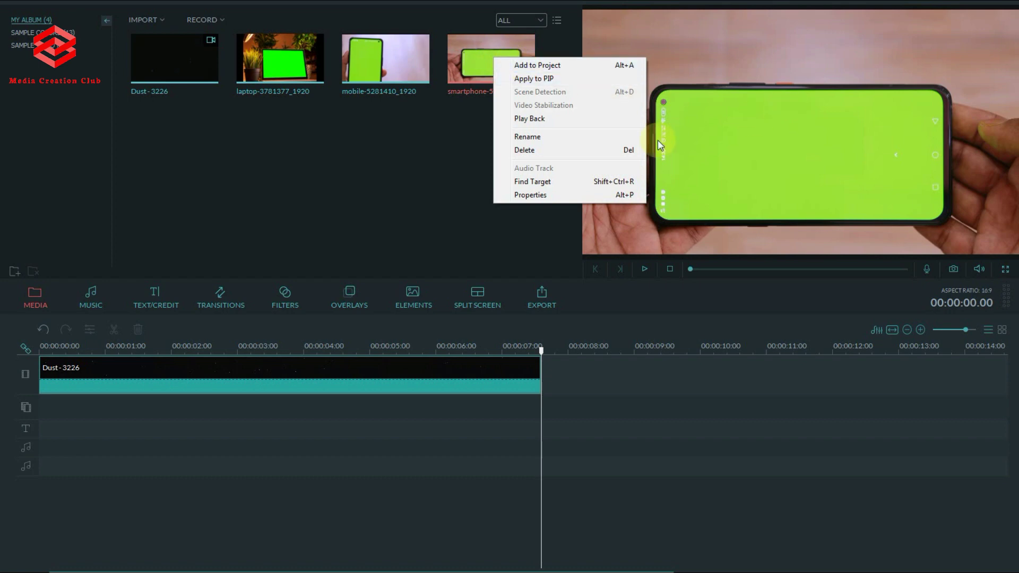
{"action": "left_click", "coordinate": [552, 79]}
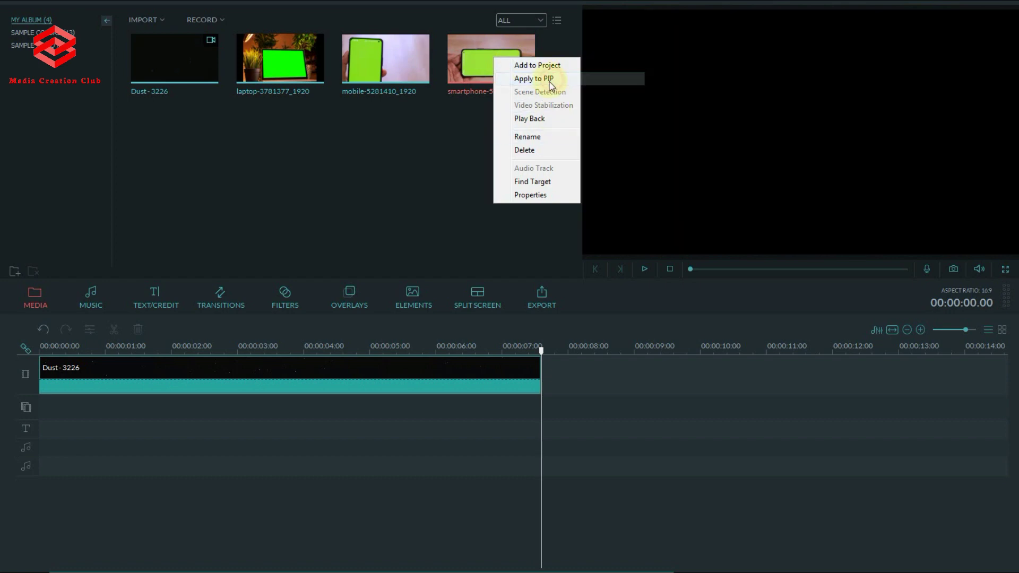
{"action": "left_click_drag", "start_coordinate": [590, 425], "coordinate": [66, 420]}
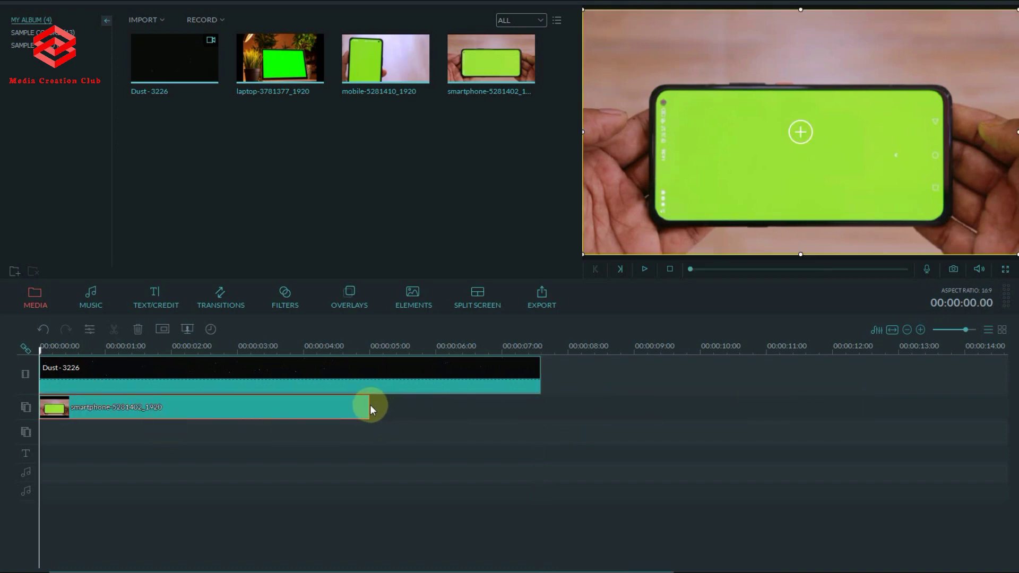
{"action": "left_click_drag", "start_coordinate": [367, 408], "coordinate": [543, 399]}
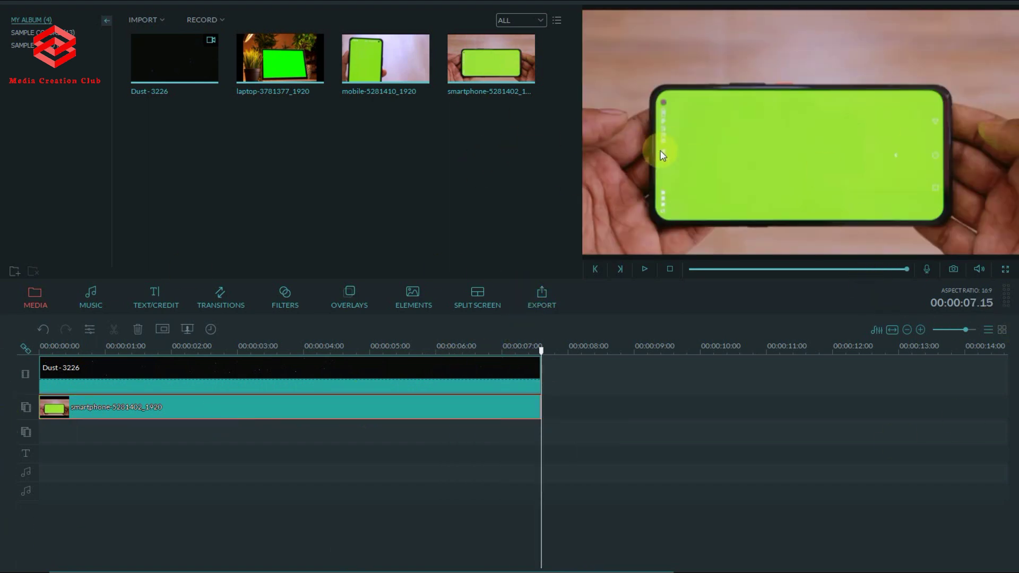
- Apply a chroma key to the smartphone overlay, making its green screen color transparent with an intensity level of 20
{"action": "right_click", "coordinate": [97, 410]}
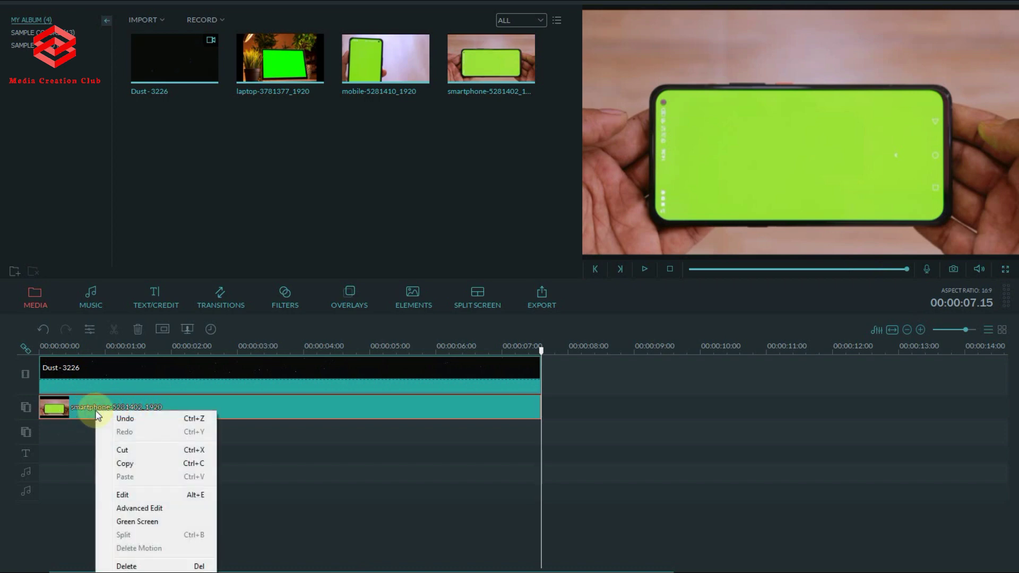
{"action": "left_click", "coordinate": [138, 522]}
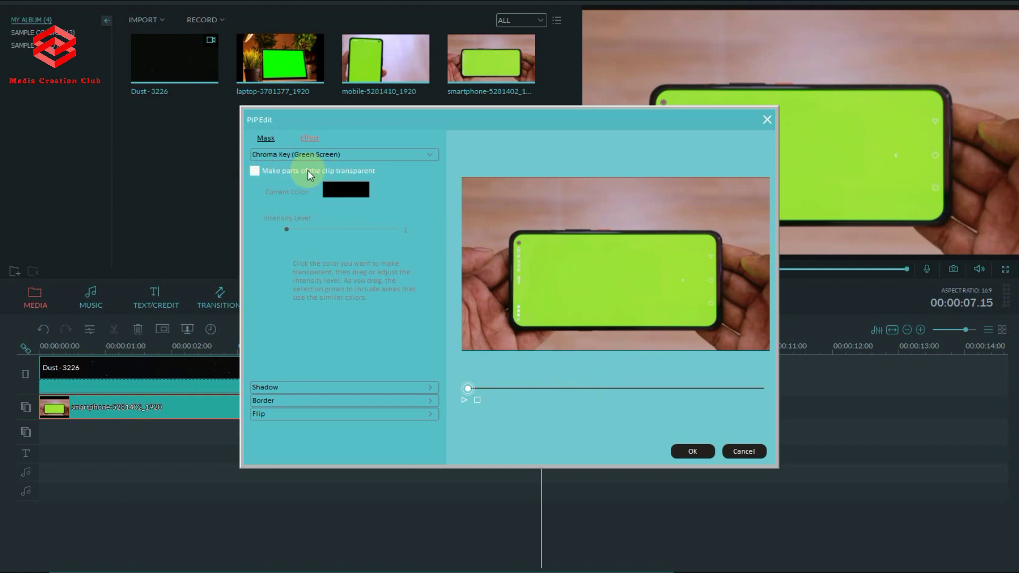
{"action": "left_click", "coordinate": [255, 172]}
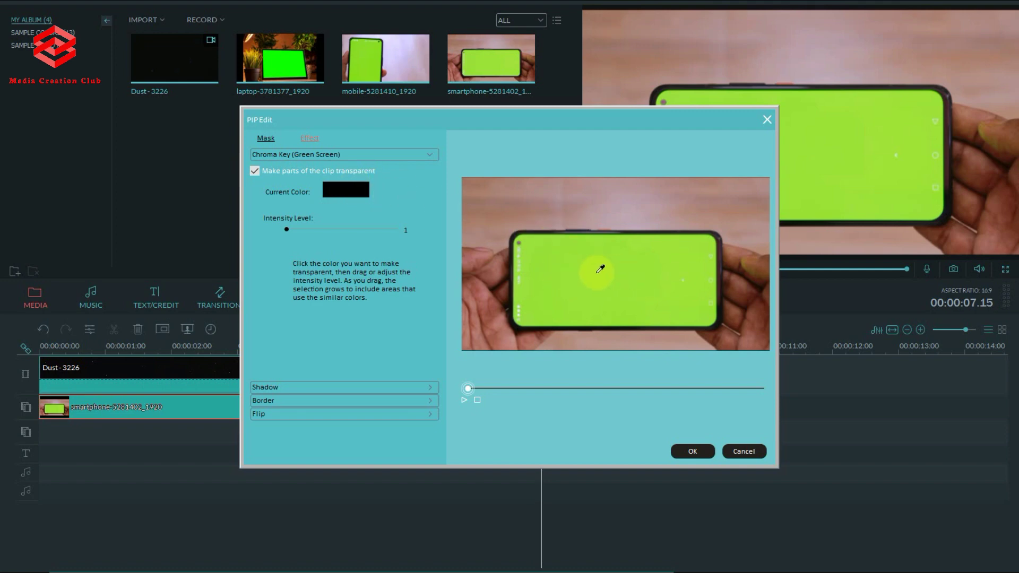
{"action": "left_click", "coordinate": [626, 267]}
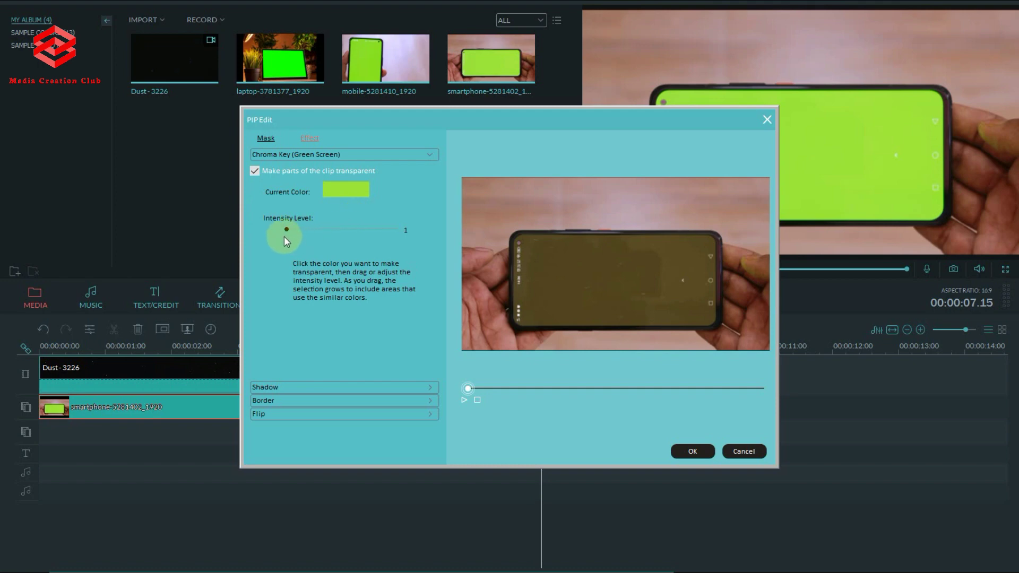
{"action": "left_click_drag", "start_coordinate": [288, 230], "coordinate": [299, 231]}
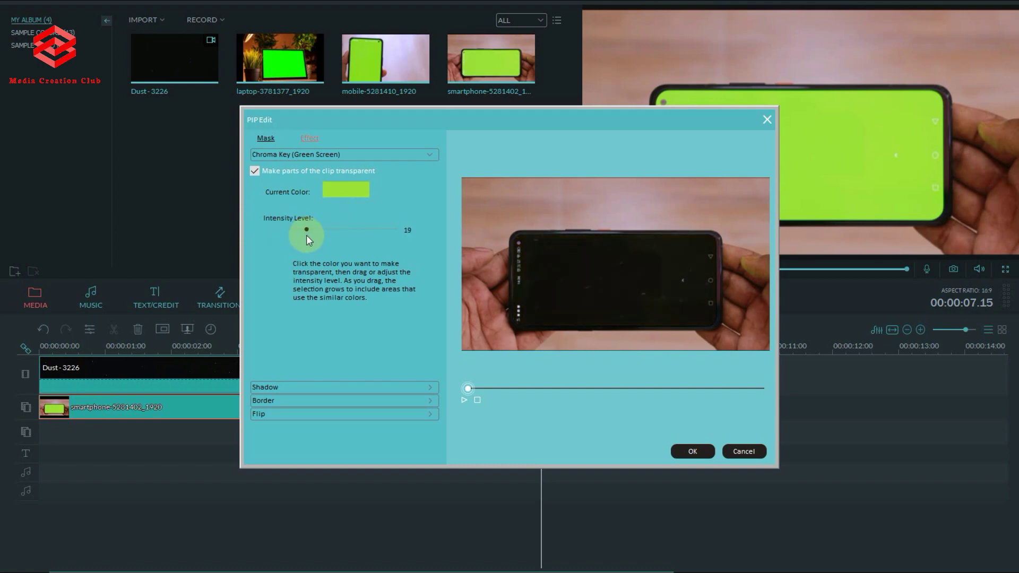
{"action": "left_click_drag", "start_coordinate": [310, 238], "coordinate": [281, 235]}
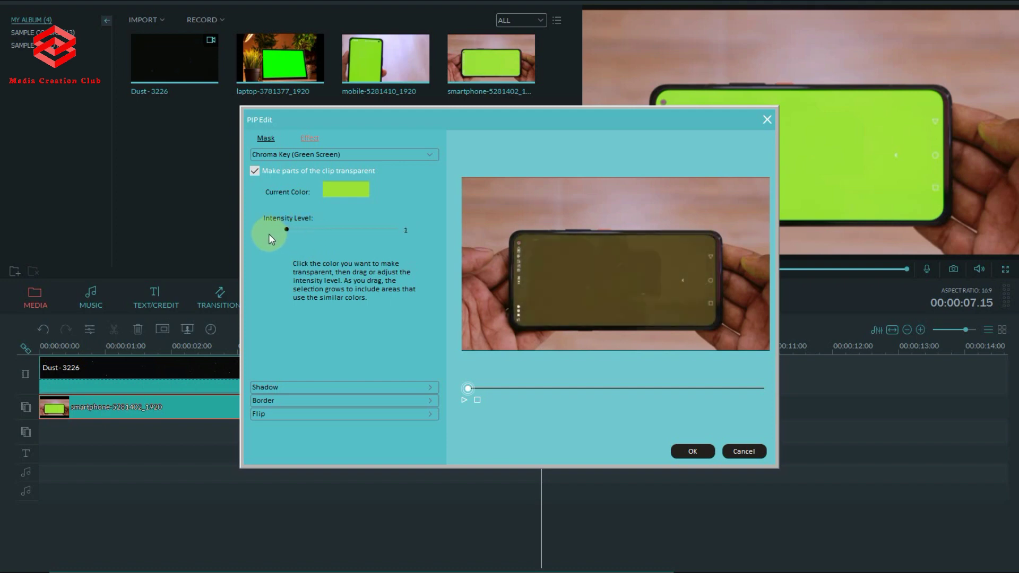
{"action": "left_click_drag", "start_coordinate": [269, 235], "coordinate": [319, 238]}
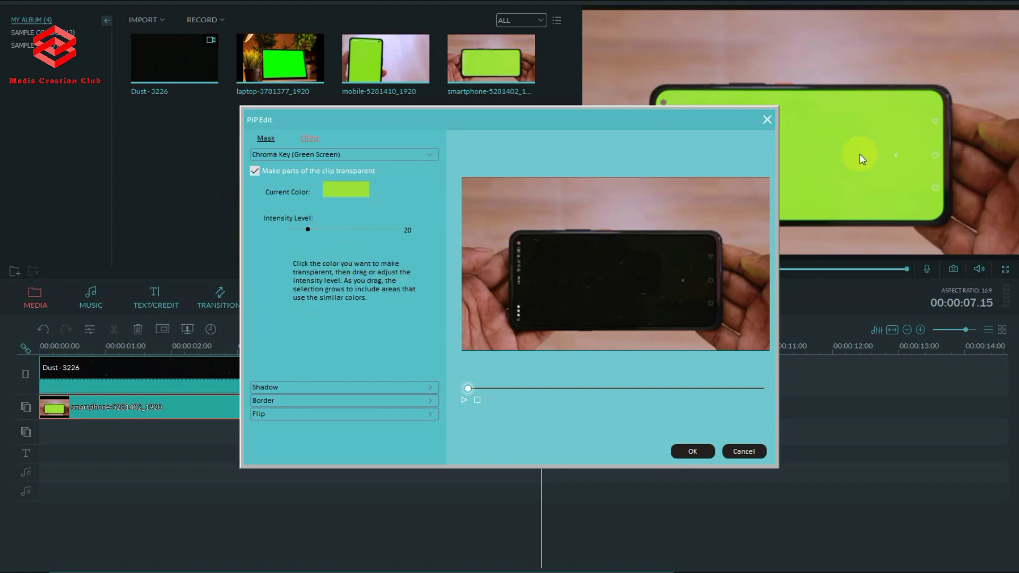
{"action": "left_click", "coordinate": [691, 452]}
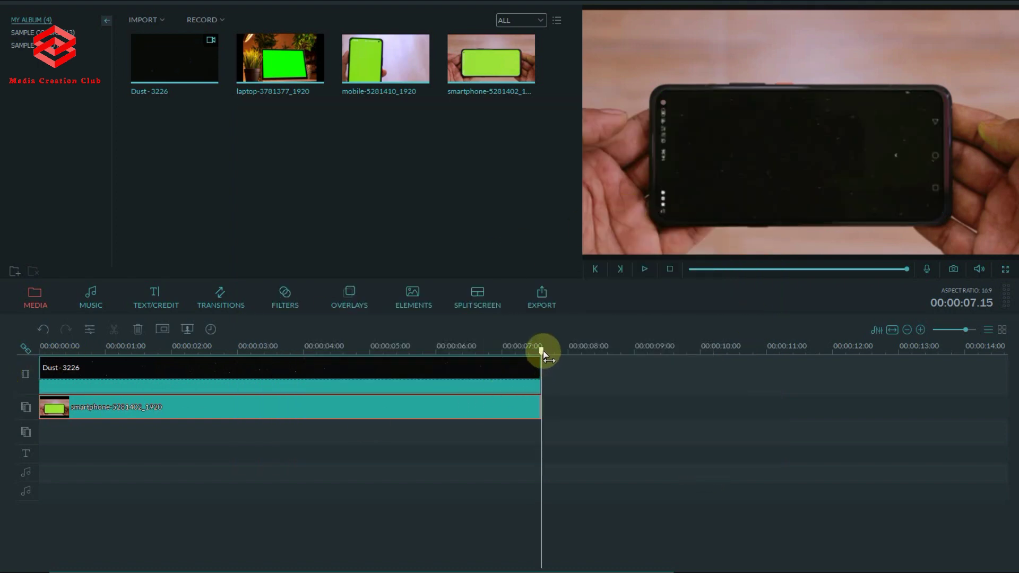
- Return the playhead to the start and try shrinking the smartphone overlay in the preview before enlarging it back to nearly full frame
{"action": "left_click_drag", "start_coordinate": [543, 352], "coordinate": [4, 336]}
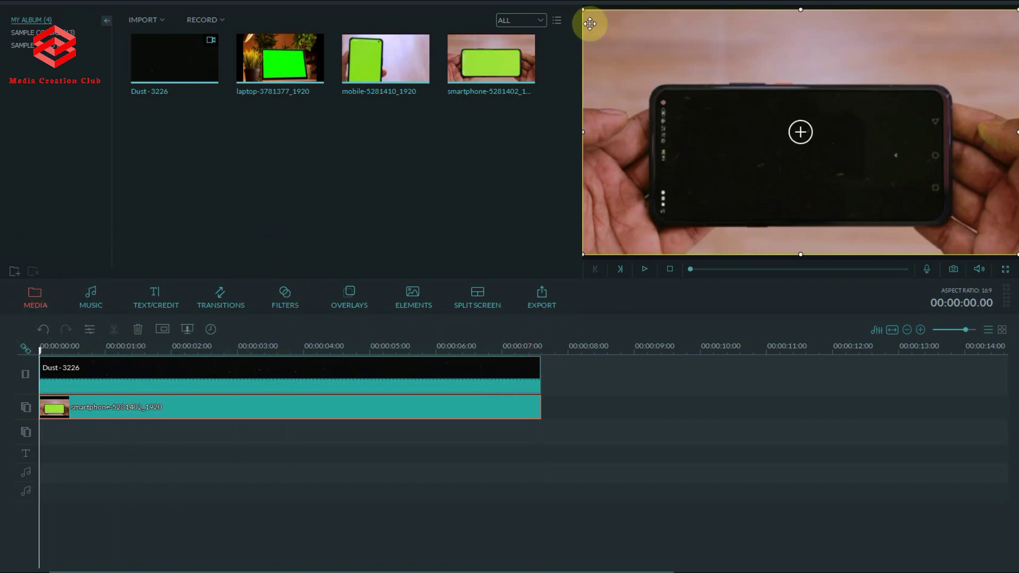
{"action": "left_click_drag", "start_coordinate": [582, 10], "coordinate": [751, 154]}
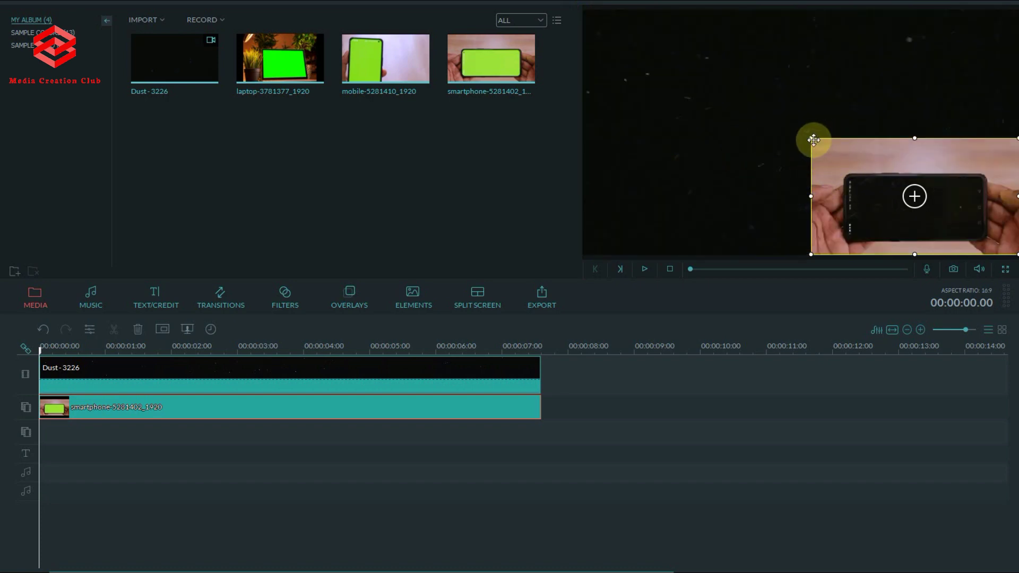
{"action": "left_click_drag", "start_coordinate": [811, 138], "coordinate": [585, 8]}
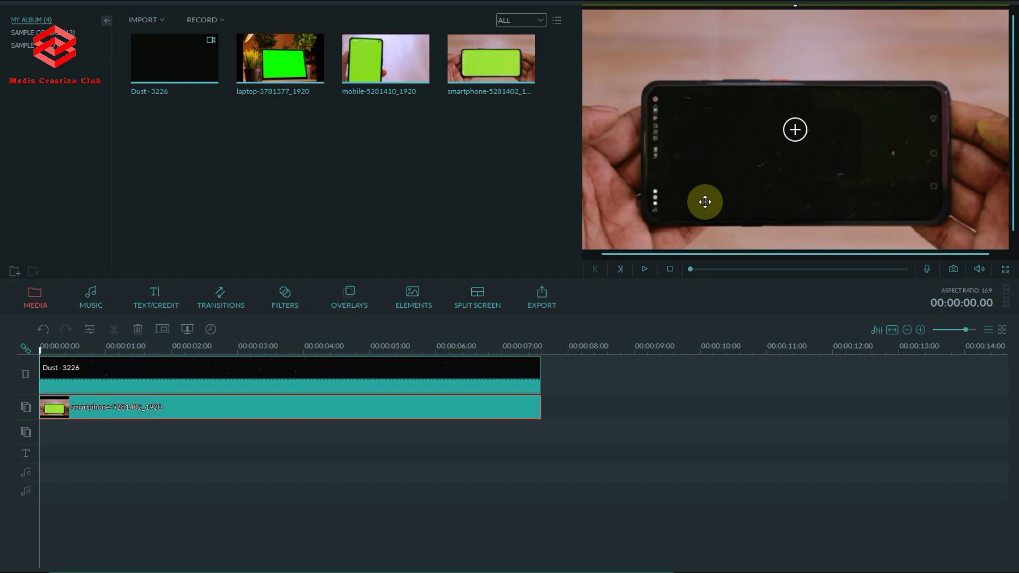
- Start another media import and browse to the channel logo folder inside MY YOUTUBE CHANNLE on drive E
{"action": "left_click", "coordinate": [154, 18]}
{"action": "left_click", "coordinate": [167, 33]}
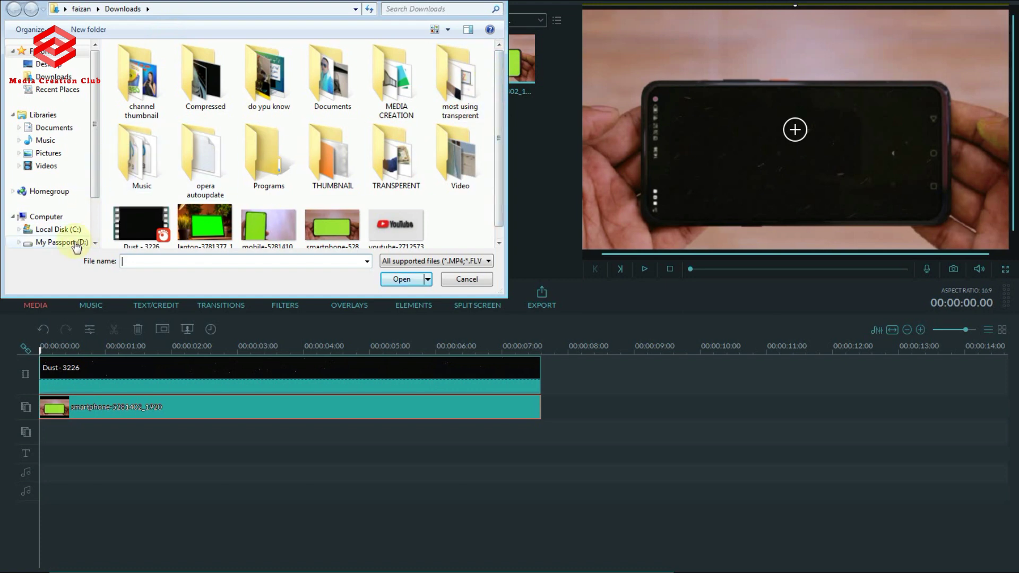
{"action": "left_click", "coordinate": [79, 243]}
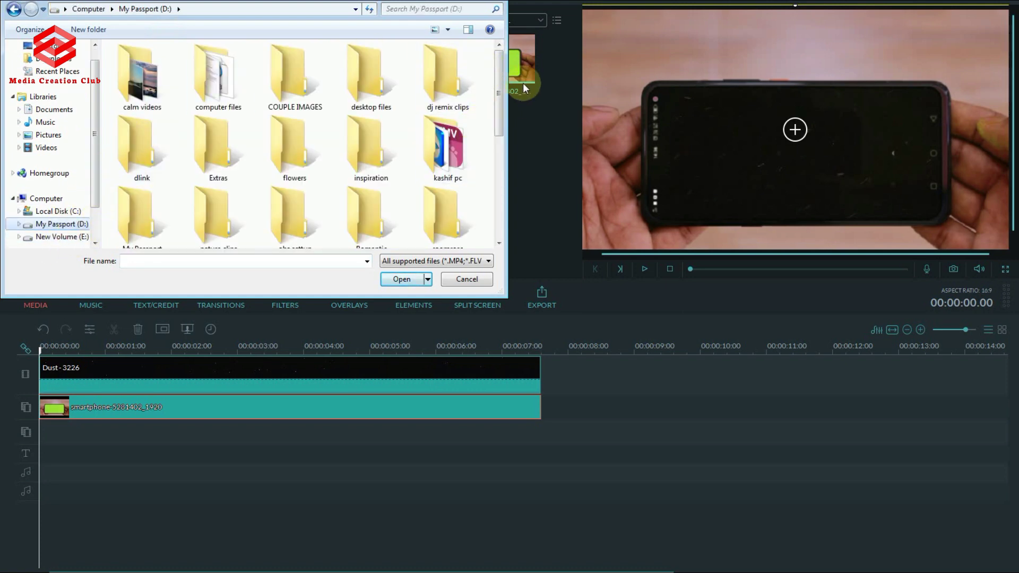
{"action": "left_click_drag", "start_coordinate": [501, 100], "coordinate": [503, 217]}
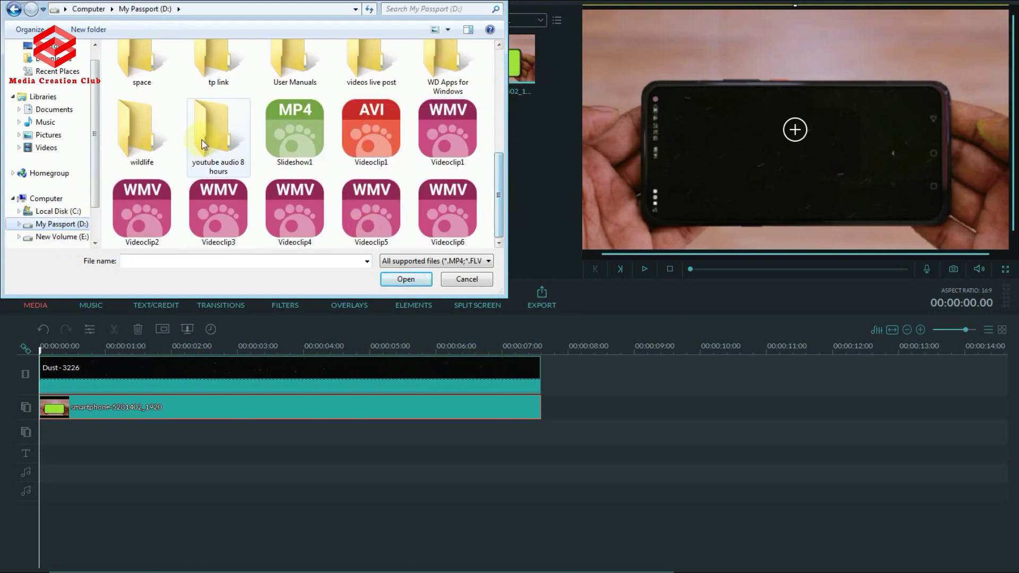
{"action": "left_click", "coordinate": [63, 237]}
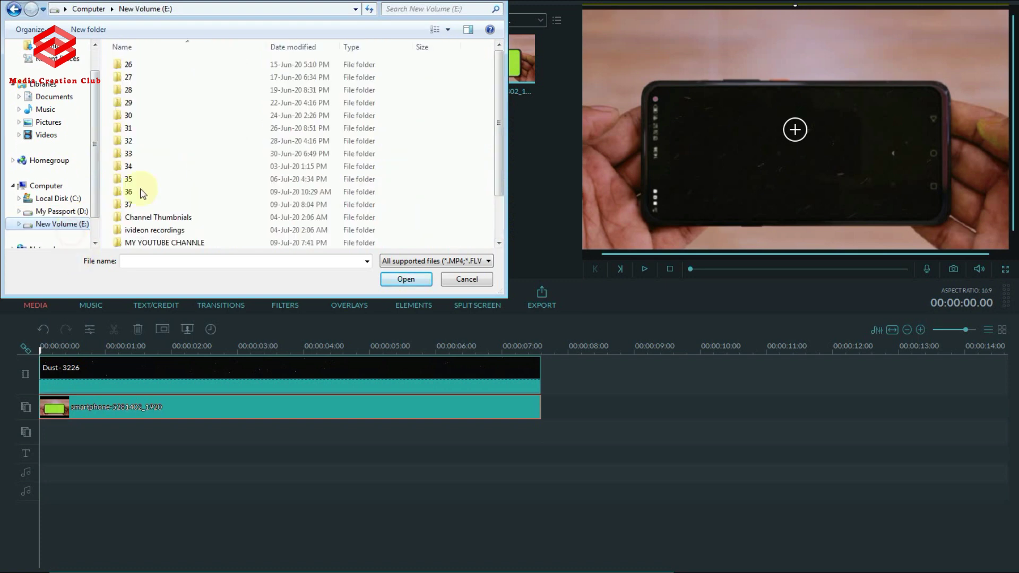
{"action": "double_click", "coordinate": [161, 243]}
{"action": "left_click", "coordinate": [220, 93]}
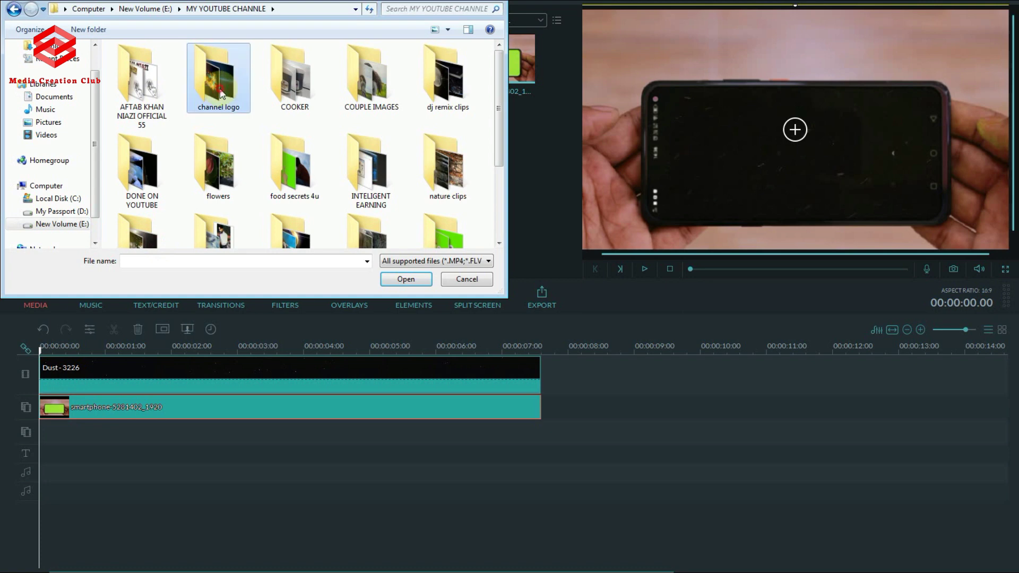
{"action": "double_click", "coordinate": [220, 93]}
- Import the video files 2 and WELCOME from the channel logo folder into the media library
{"action": "left_click_drag", "start_coordinate": [501, 125], "coordinate": [502, 172]}
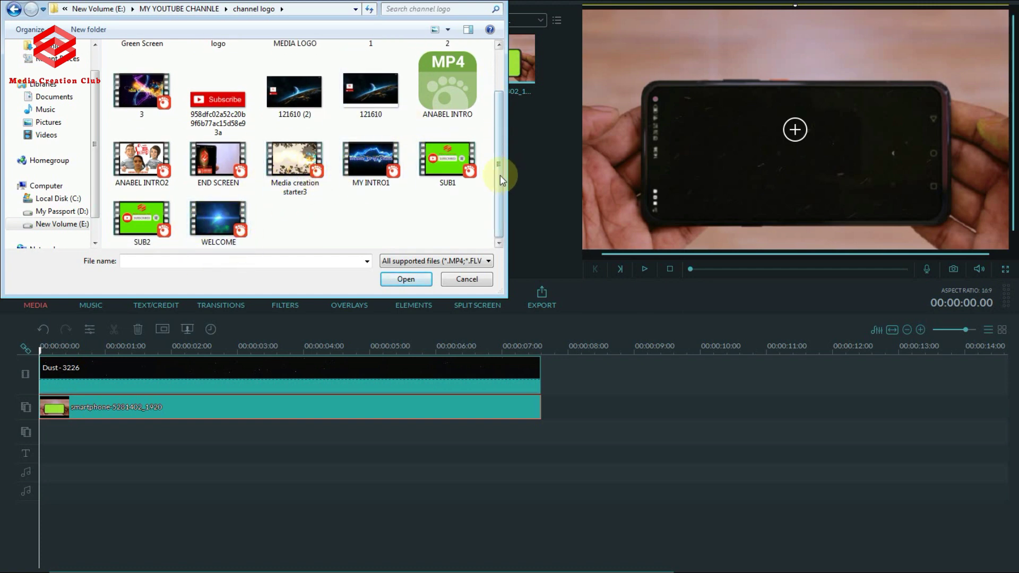
{"action": "scroll", "coordinate": [502, 161], "scroll_direction": "up", "scroll_amount": 1}
{"action": "left_click_drag", "start_coordinate": [502, 161], "coordinate": [502, 125]}
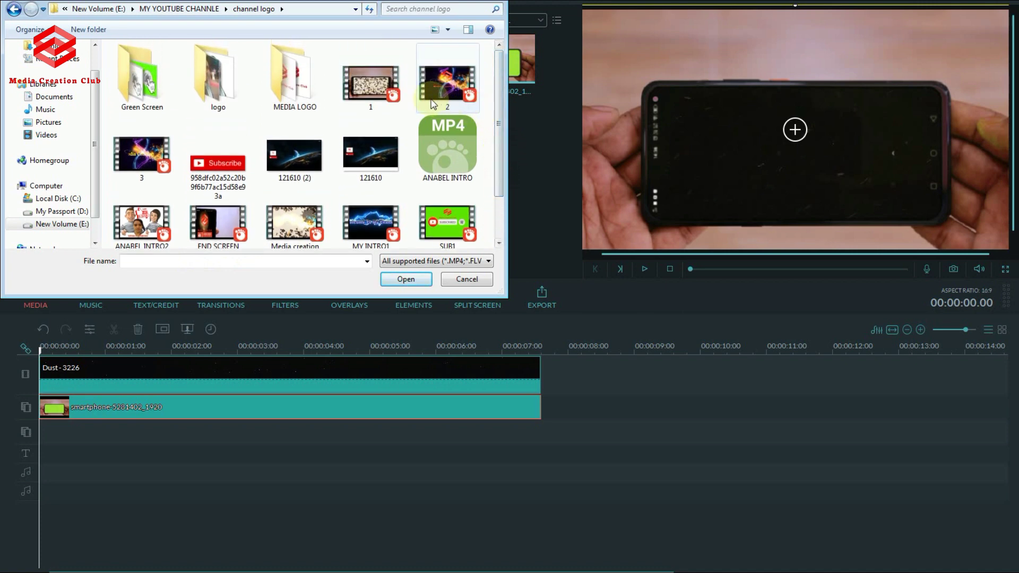
{"action": "left_click", "coordinate": [449, 93]}
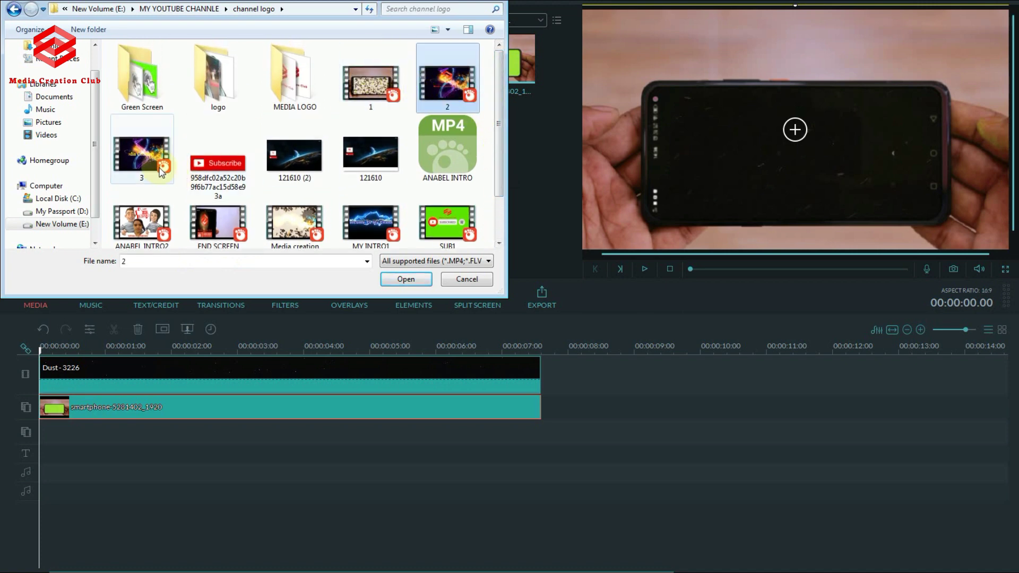
{"action": "left_click_drag", "start_coordinate": [509, 175], "coordinate": [519, 208]}
{"action": "left_click", "coordinate": [218, 220], "text": "ctrl"}
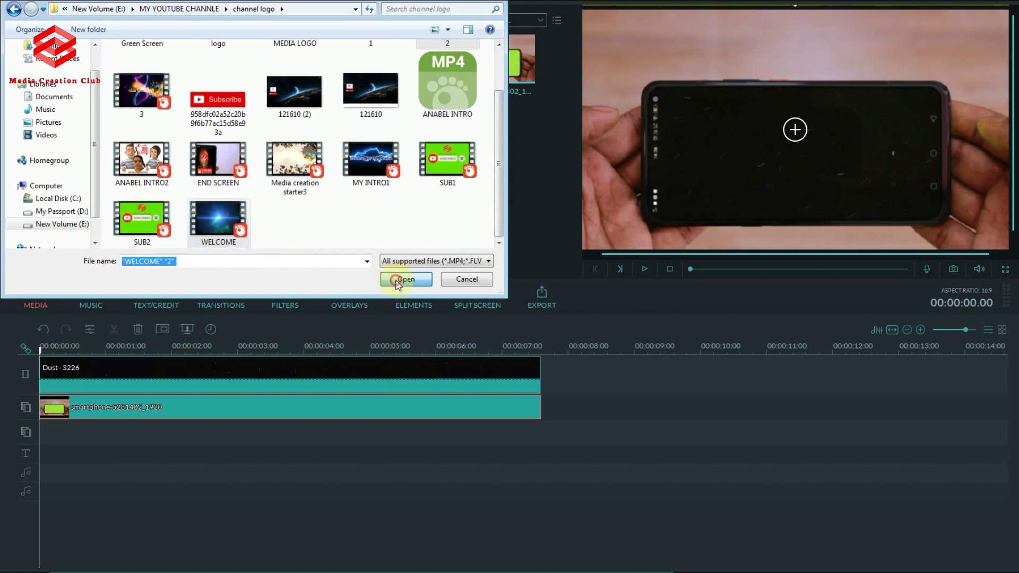
{"action": "left_click", "coordinate": [393, 278]}
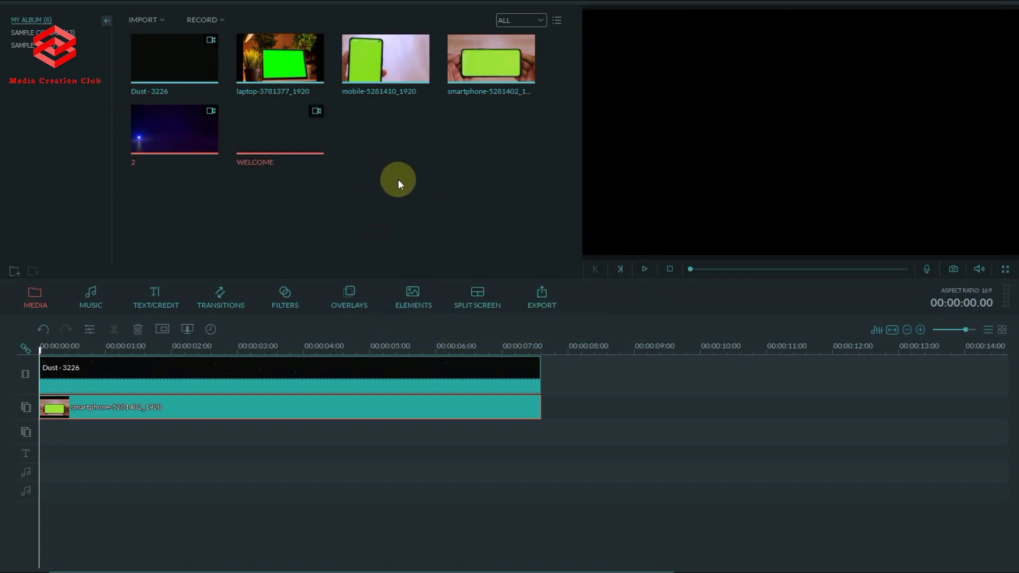
{"action": "left_click", "coordinate": [417, 151]}
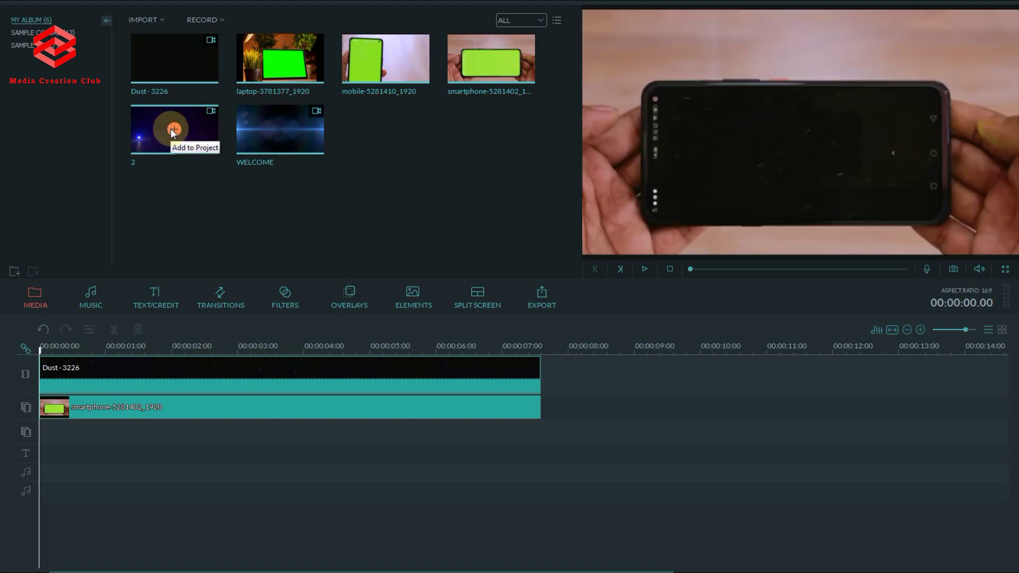
- Add clip 2 as a picture-in-picture overlay on the track below the smartphone image, spanning from the timeline's start to the Dust clip's end
{"action": "left_click", "coordinate": [173, 132]}
{"action": "right_click", "coordinate": [172, 129]}
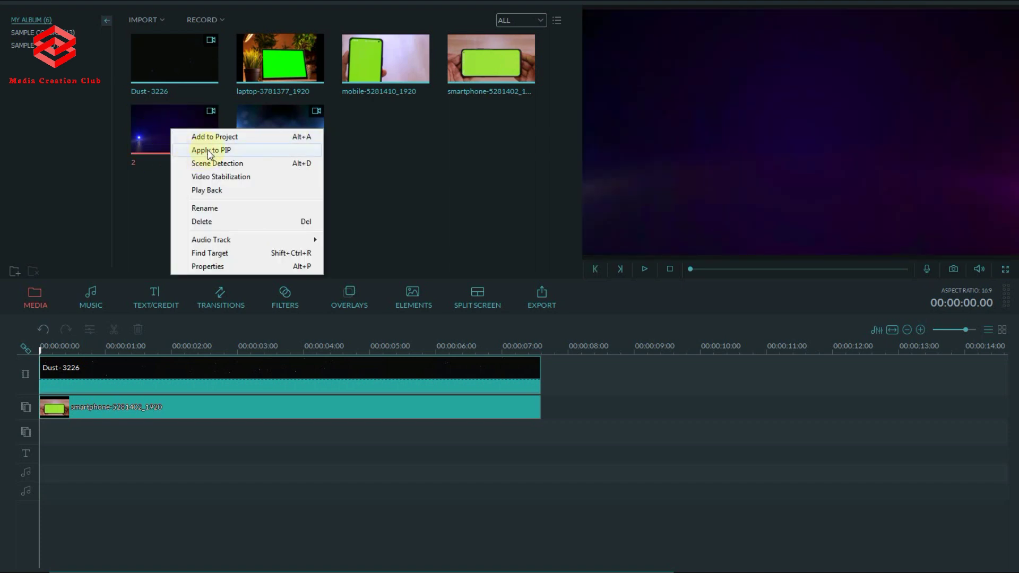
{"action": "left_click_drag", "start_coordinate": [42, 353], "coordinate": [550, 416]}
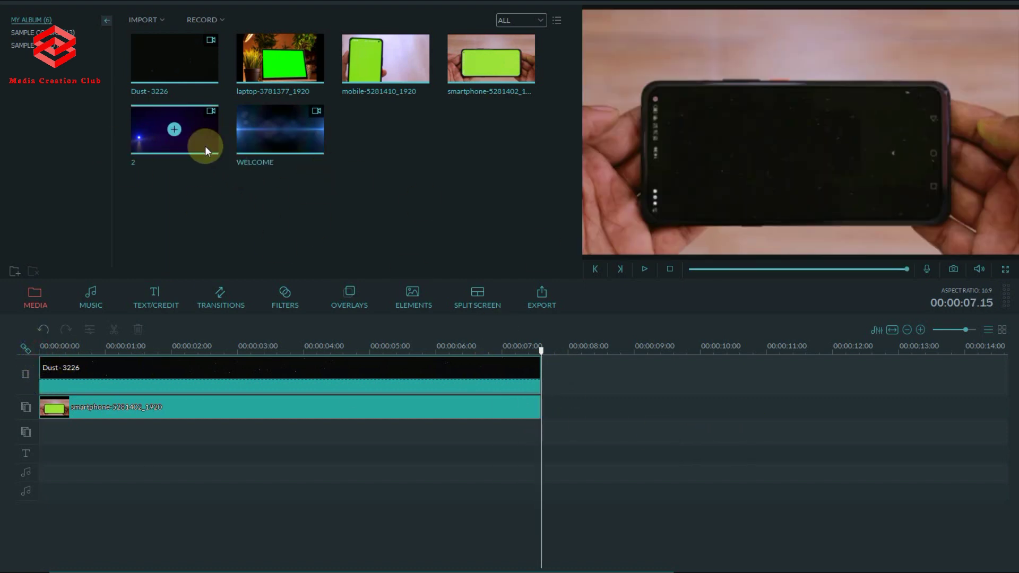
{"action": "left_click", "coordinate": [177, 128]}
{"action": "right_click", "coordinate": [179, 128]}
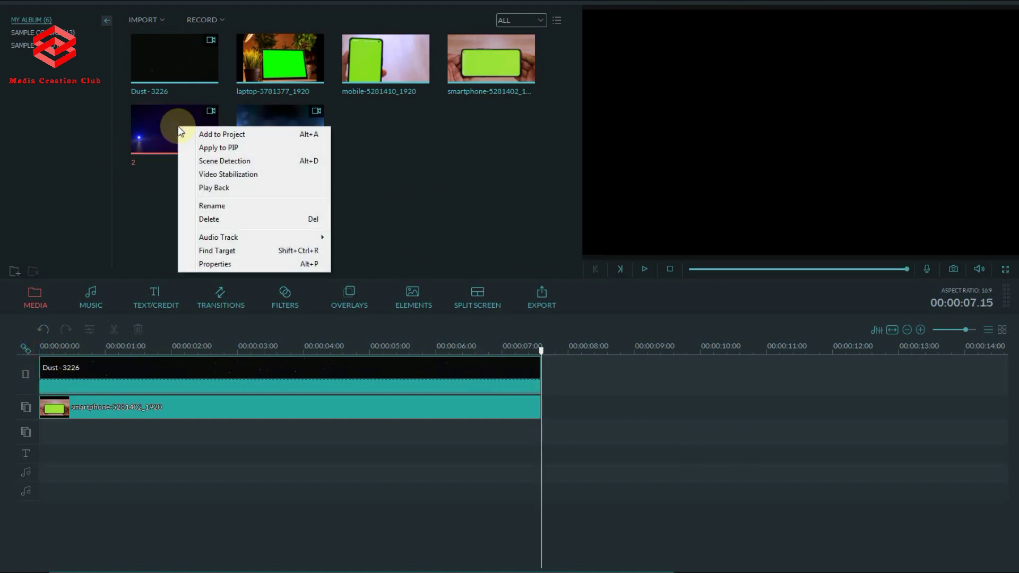
{"action": "left_click", "coordinate": [222, 147]}
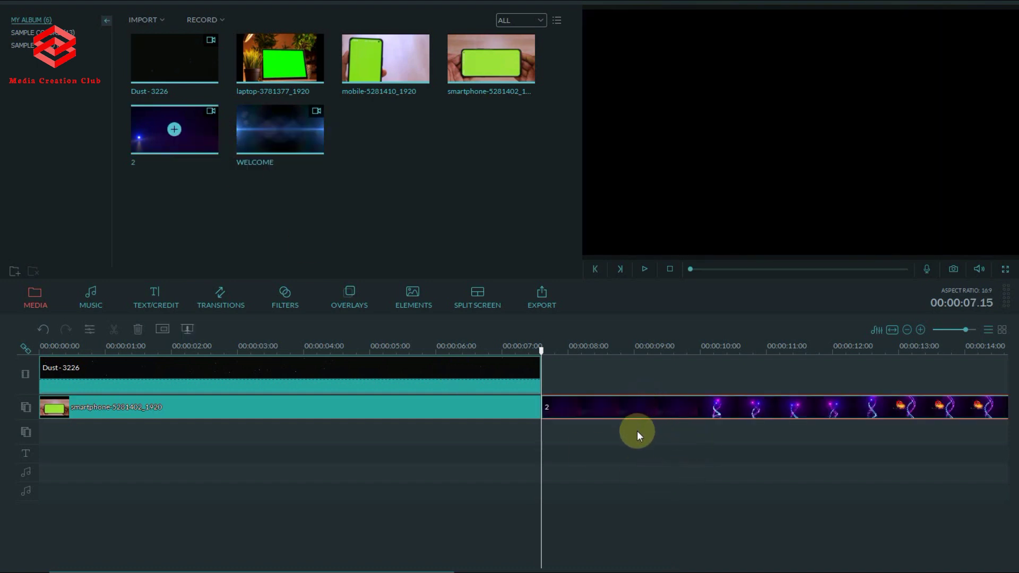
{"action": "left_click", "coordinate": [656, 415]}
{"action": "left_click_drag", "start_coordinate": [595, 409], "coordinate": [541, 429]}
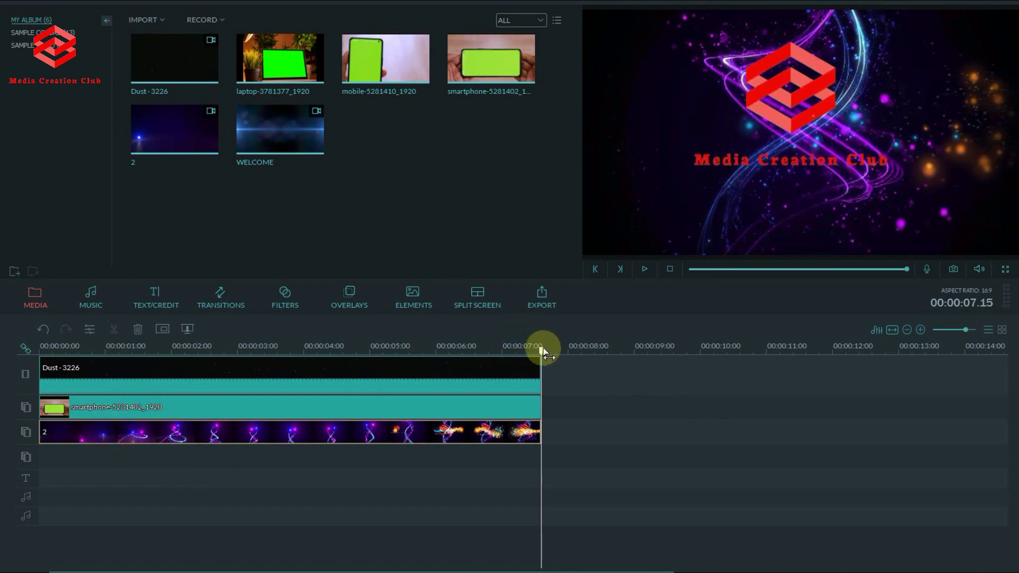
- Shrink and stretch the clip 2 overlay in the preview to fill the smartphone's display, and return the playhead to the start
{"action": "left_click_drag", "start_coordinate": [540, 348], "coordinate": [52, 349]}
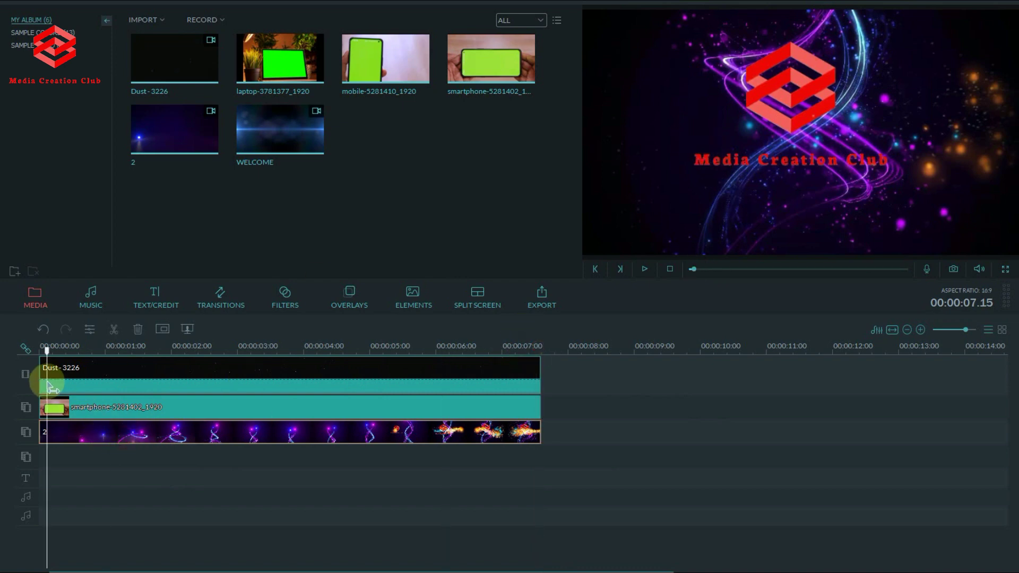
{"action": "left_click", "coordinate": [68, 432]}
{"action": "left_click_drag", "start_coordinate": [583, 9], "coordinate": [683, 122]}
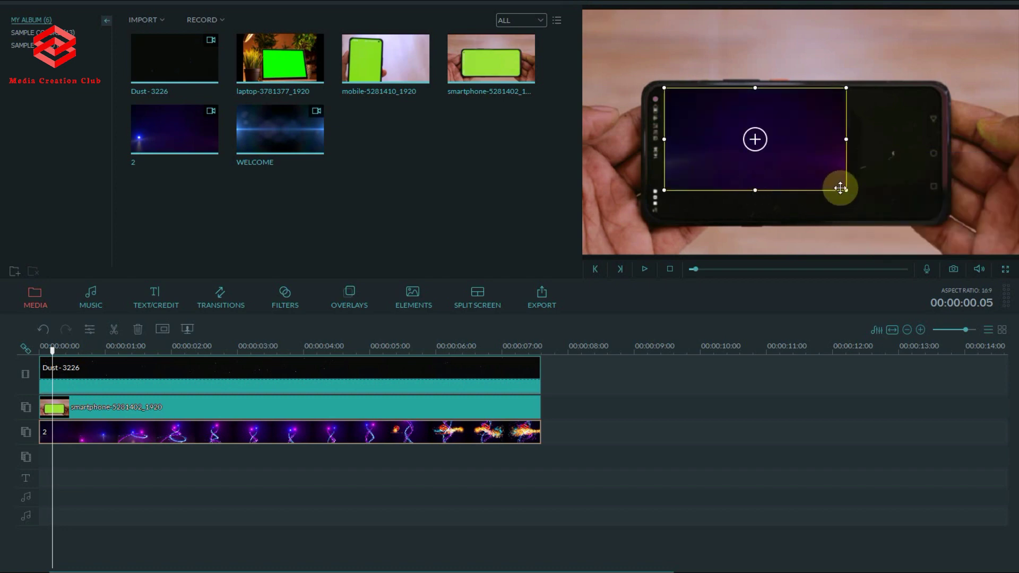
{"action": "left_click_drag", "start_coordinate": [845, 190], "coordinate": [895, 216]}
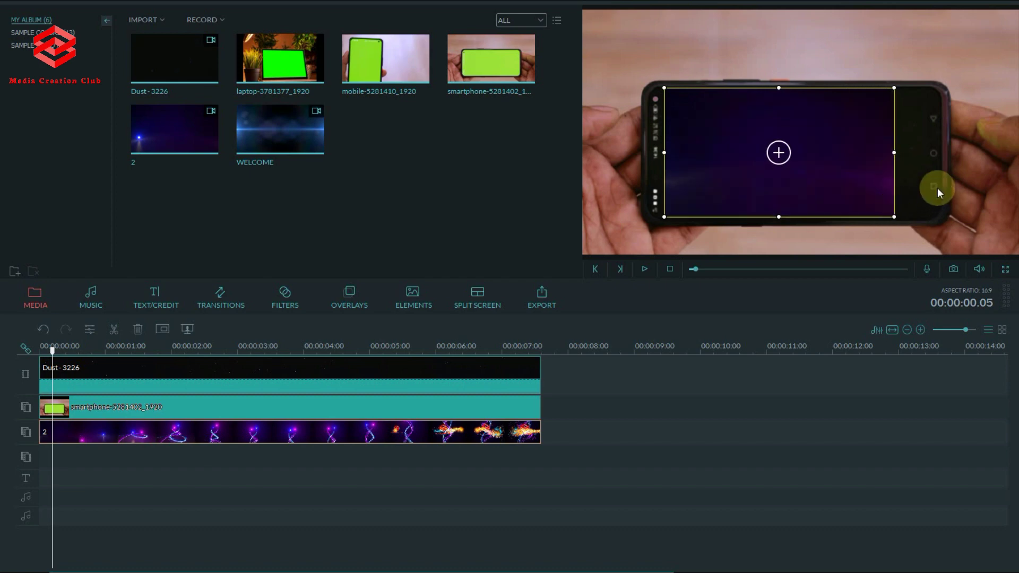
{"action": "left_click_drag", "start_coordinate": [895, 152], "coordinate": [928, 162]}
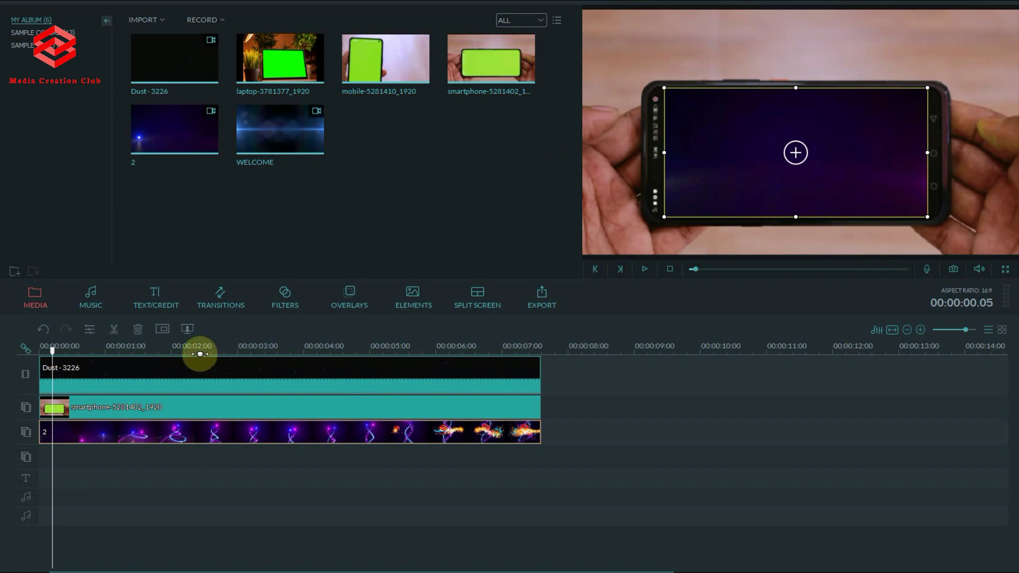
{"action": "left_click_drag", "start_coordinate": [53, 350], "coordinate": [23, 346]}
{"action": "left_click", "coordinate": [670, 269]}
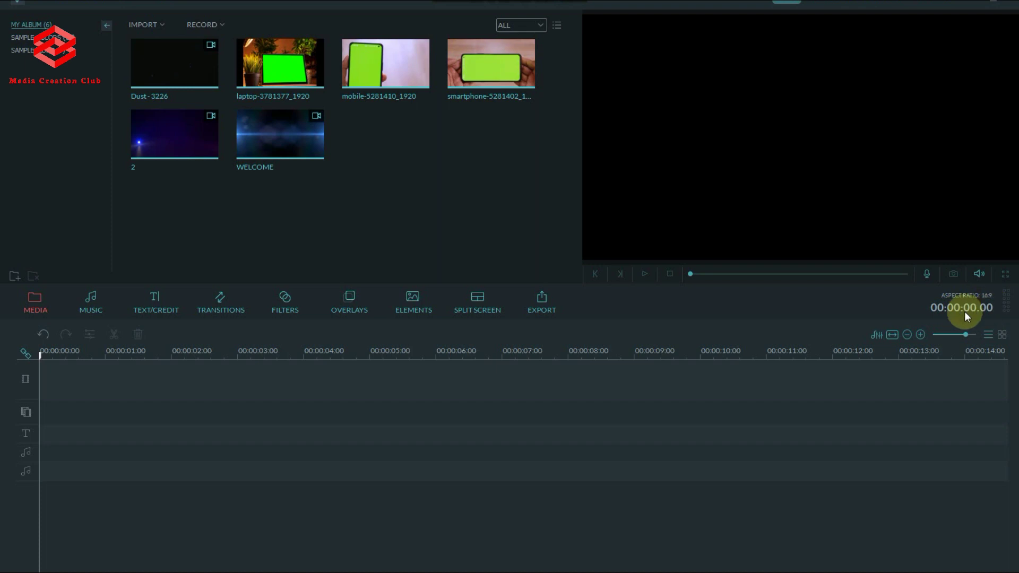
- Place Dust-3226 on the empty video track and add clip 2 as a picture-in-picture overlay trimmed to the Dust clip's end
{"action": "left_click", "coordinate": [170, 62]}
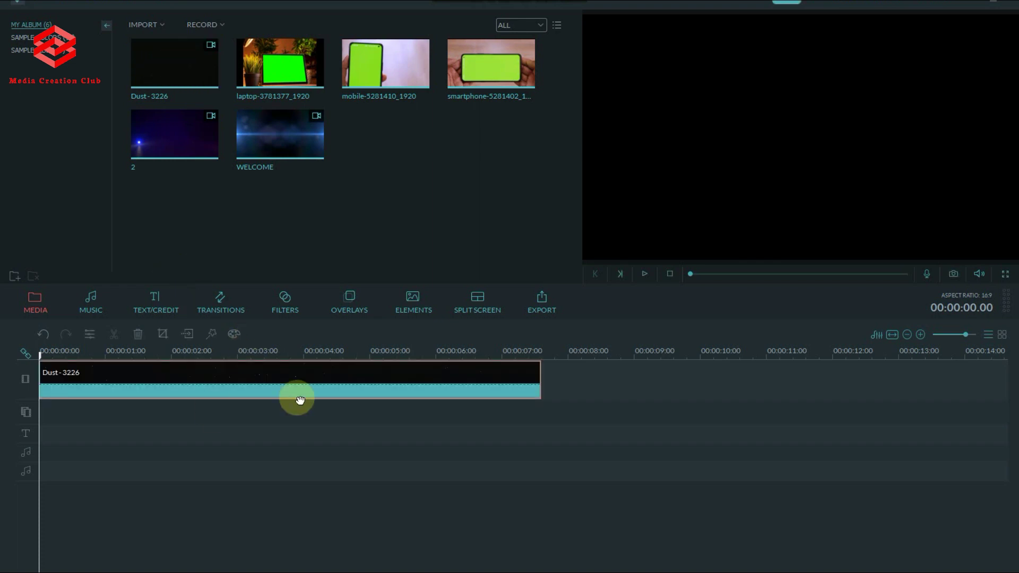
{"action": "mouse_move", "coordinate": [284, 164]}
{"action": "mouse_move", "coordinate": [169, 143]}
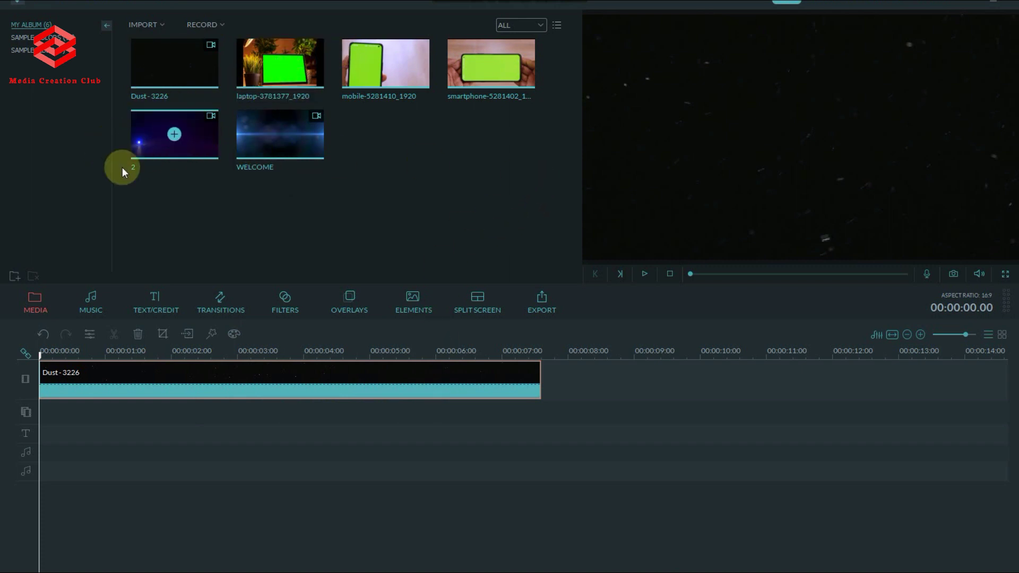
{"action": "right_click", "coordinate": [174, 135]}
{"action": "left_click", "coordinate": [201, 154]}
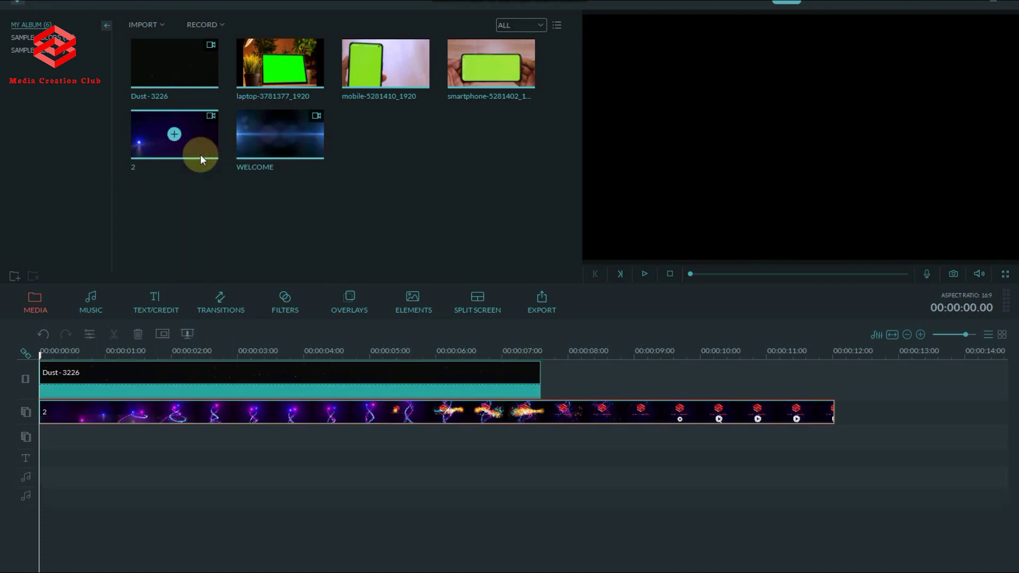
{"action": "left_click_drag", "start_coordinate": [832, 414], "coordinate": [534, 423]}
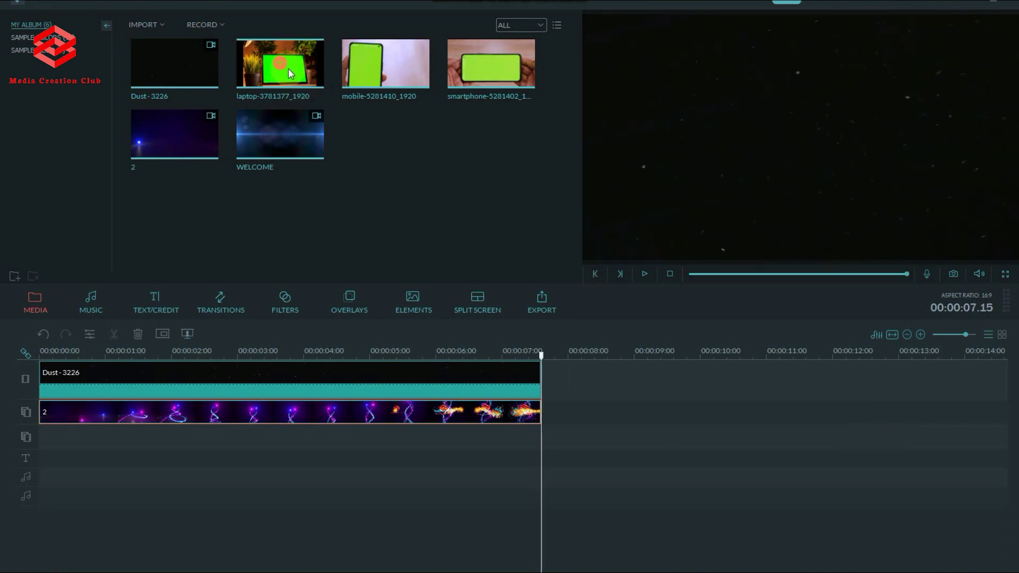
- Add the laptop-3781377_1920 image as a picture-in-picture overlay below clip 2, spanning from the timeline's start to the Dust clip's end
{"action": "left_click_drag", "start_coordinate": [290, 73], "coordinate": [794, 98]}
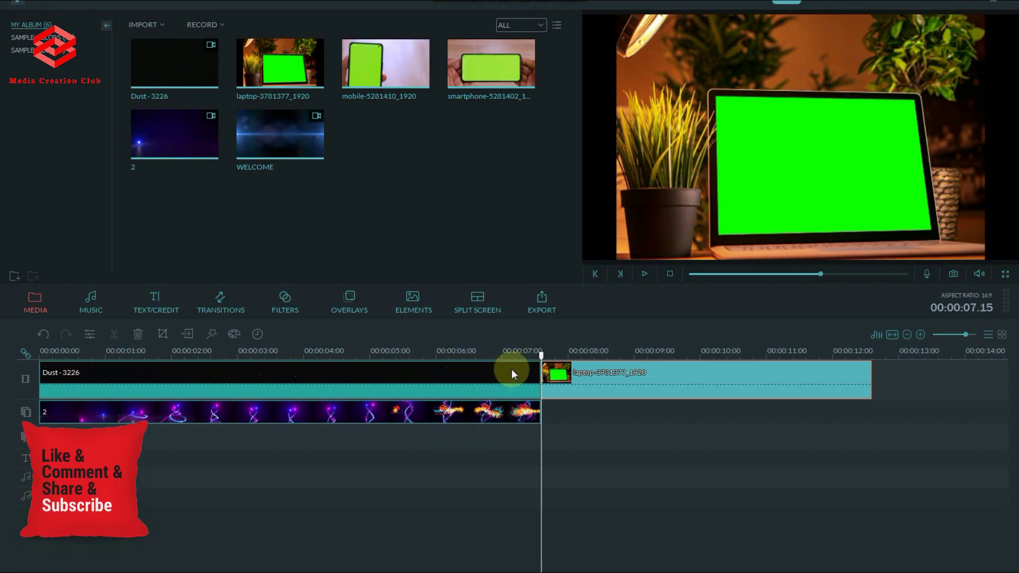
{"action": "key", "text": "Delete"}
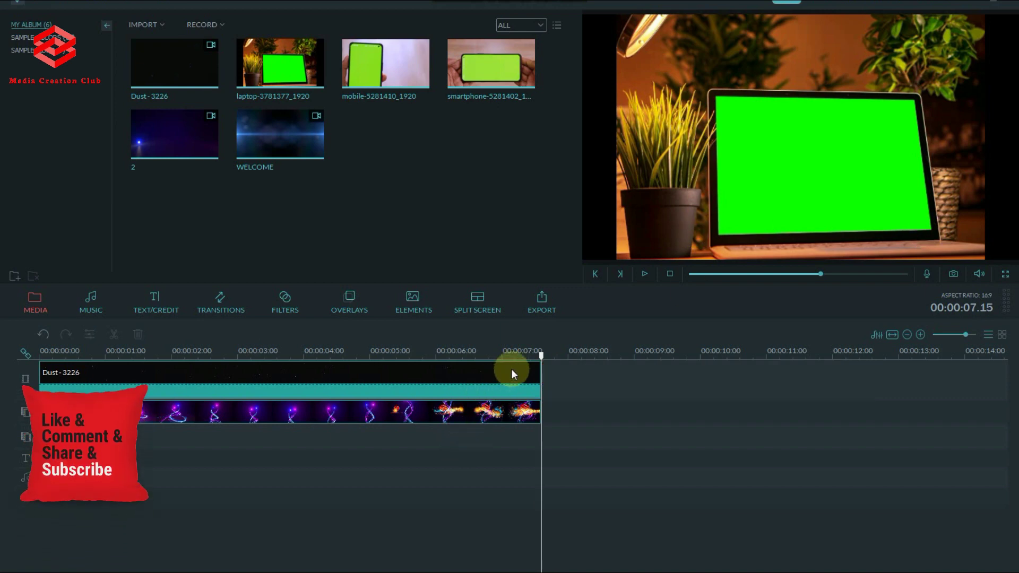
{"action": "right_click", "coordinate": [289, 72]}
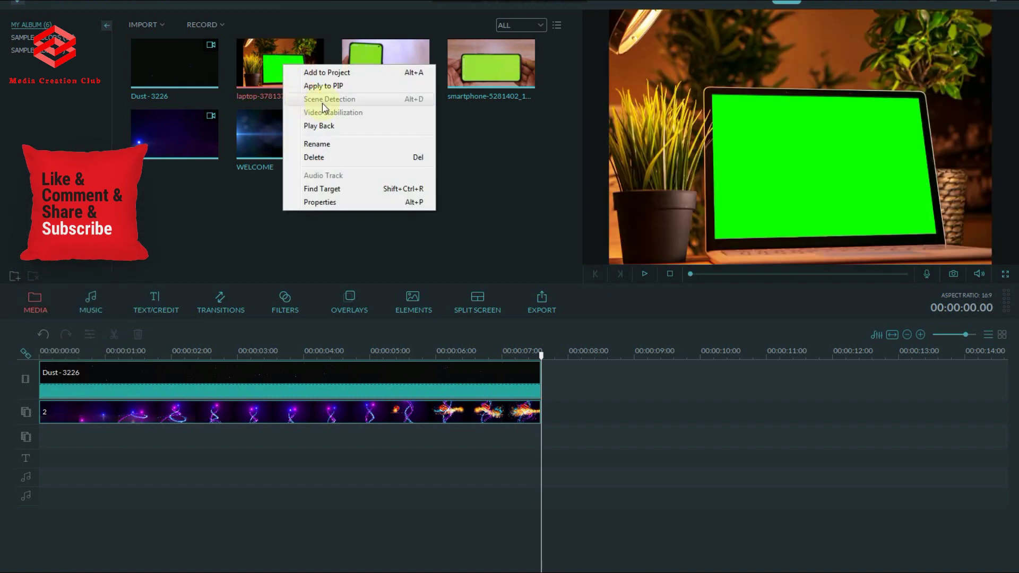
{"action": "left_click", "coordinate": [325, 86]}
{"action": "left_click_drag", "start_coordinate": [567, 418], "coordinate": [51, 438]}
{"action": "left_click_drag", "start_coordinate": [370, 437], "coordinate": [541, 459]}
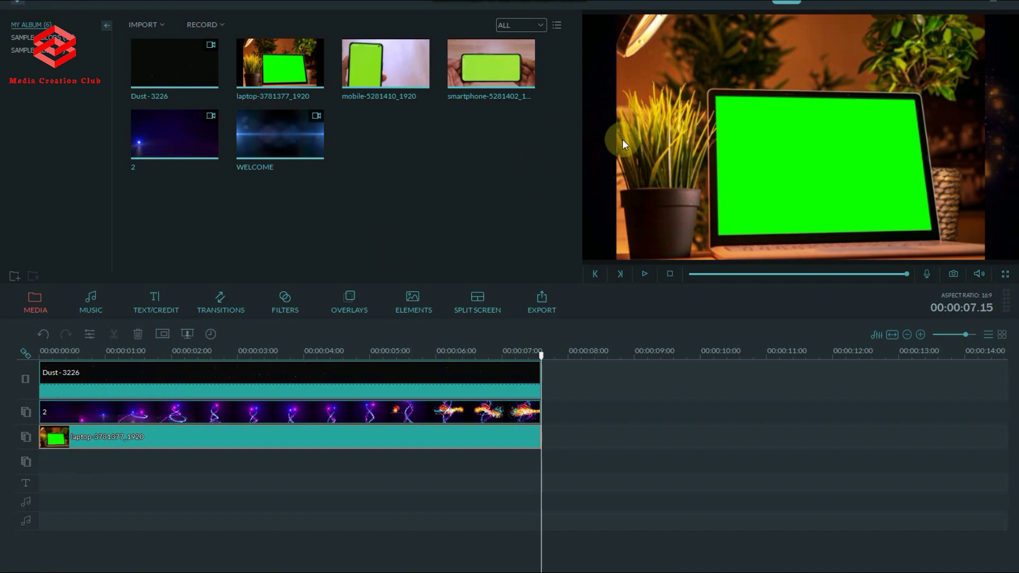
- Move the playhead to about 1 second and widen the laptop overlay on both sides to fill the preview frame
{"action": "left_click_drag", "start_coordinate": [541, 357], "coordinate": [131, 387]}
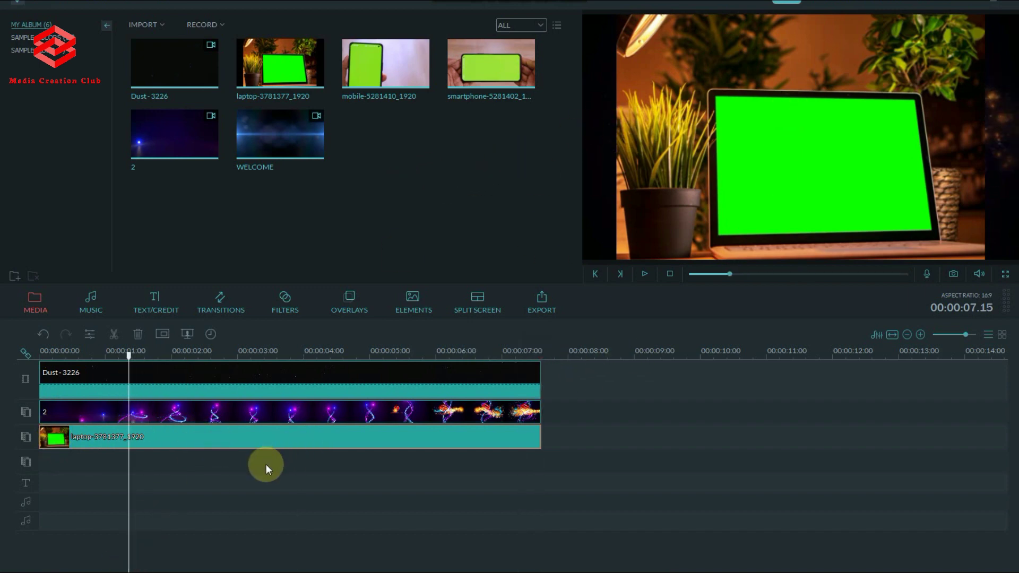
{"action": "left_click", "coordinate": [268, 444]}
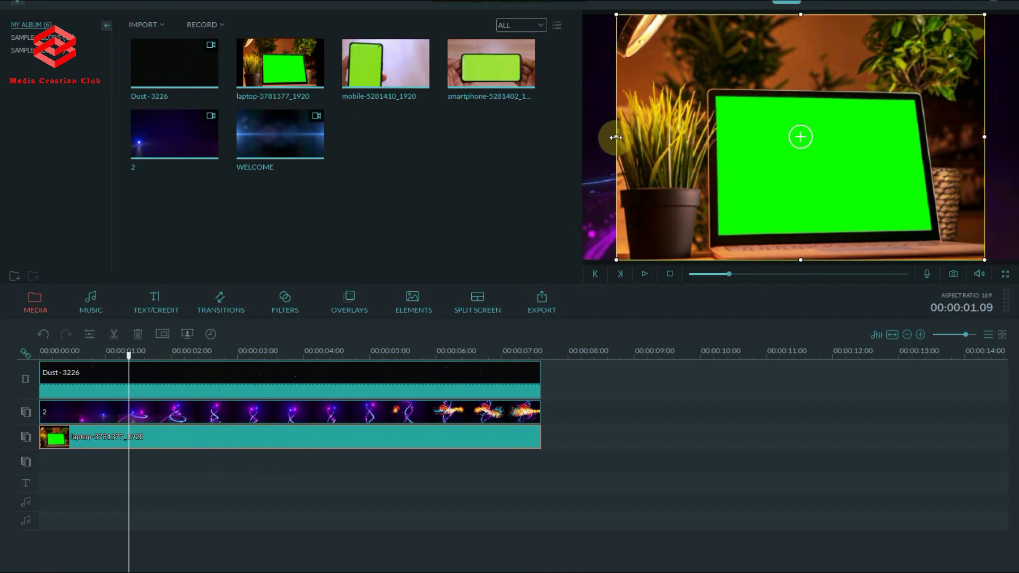
{"action": "left_click_drag", "start_coordinate": [594, 141], "coordinate": [583, 141]}
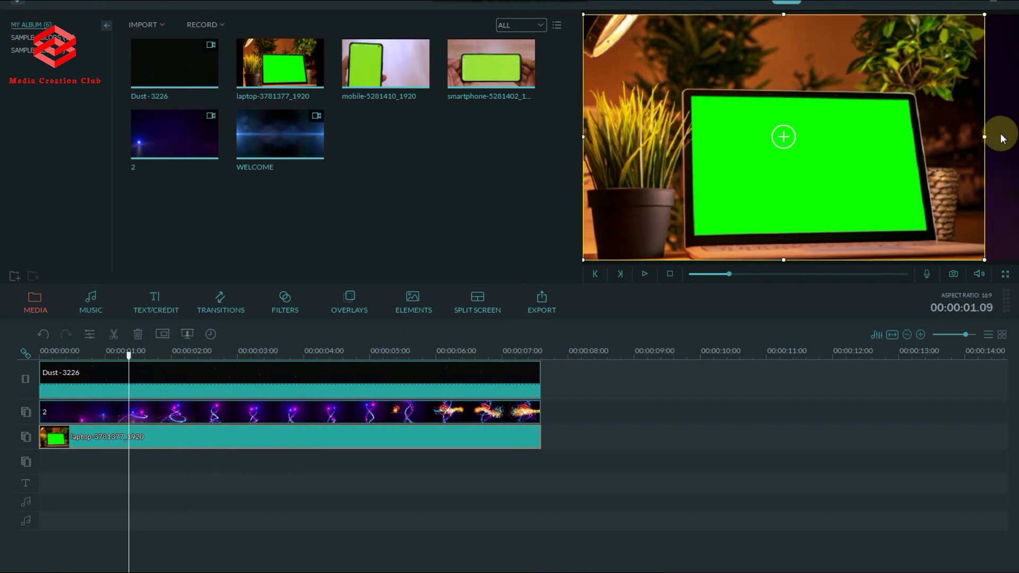
{"action": "left_click_drag", "start_coordinate": [983, 137], "coordinate": [1014, 138]}
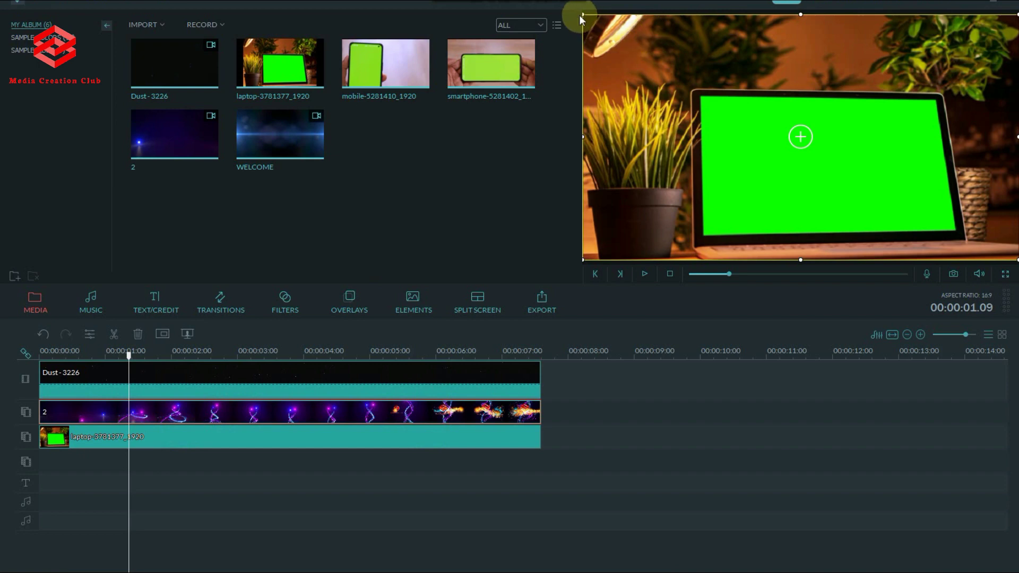
- Shrink the clip 2 overlay and position it over the laptop's green display area in the preview
{"action": "left_click", "coordinate": [182, 412]}
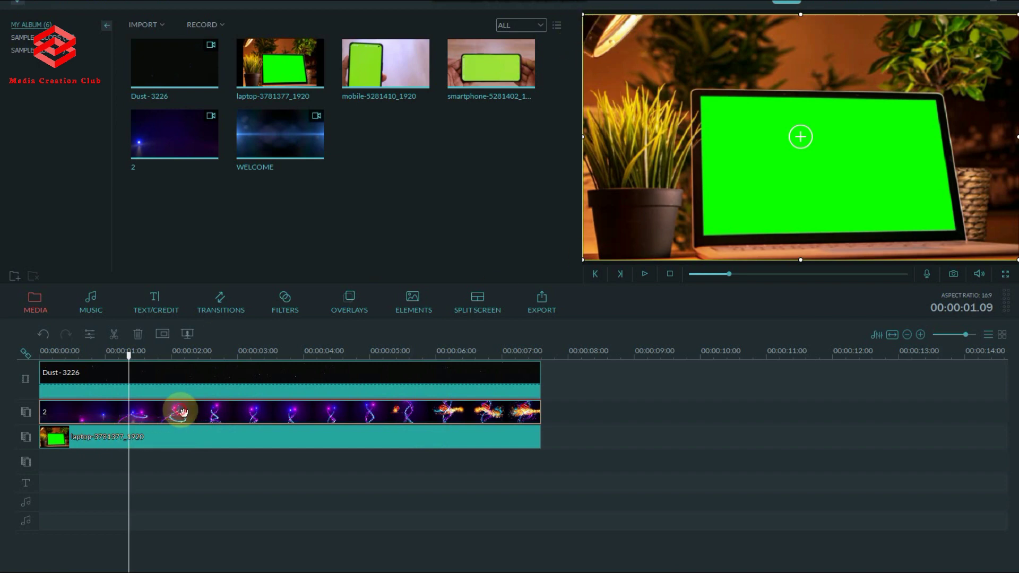
{"action": "left_click_drag", "start_coordinate": [583, 15], "coordinate": [677, 84]}
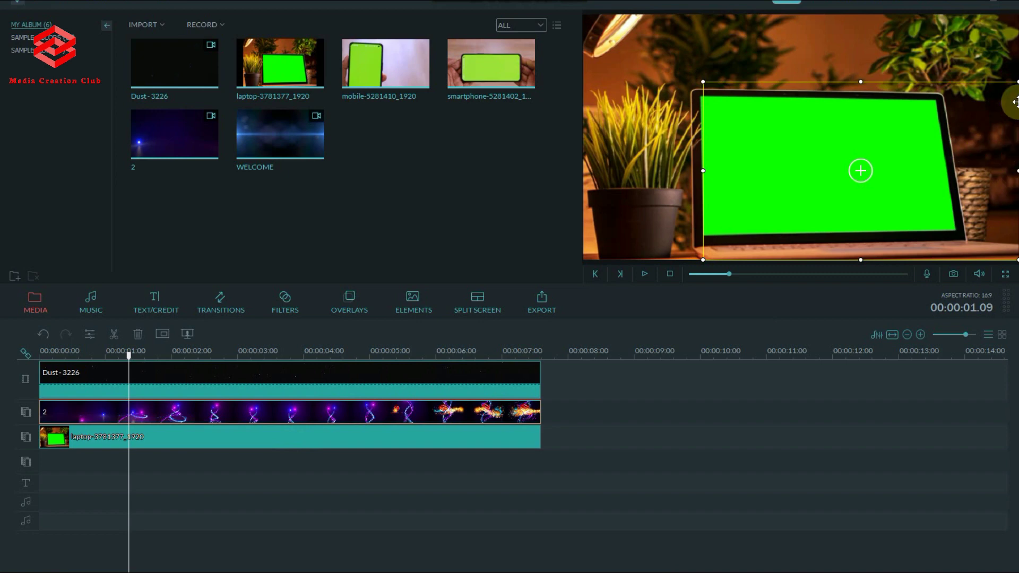
{"action": "left_click_drag", "start_coordinate": [1015, 83], "coordinate": [905, 119]}
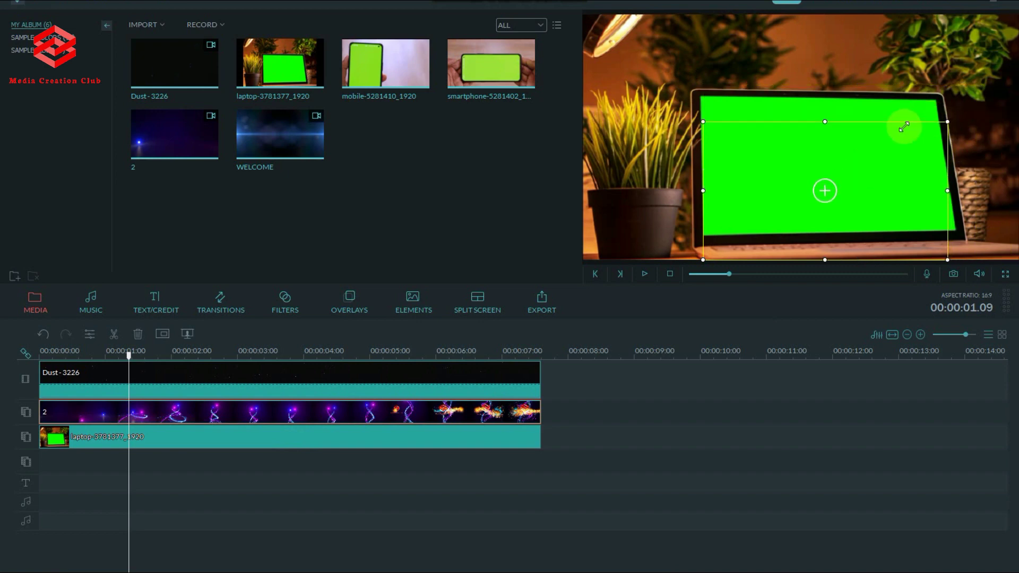
{"action": "left_click_drag", "start_coordinate": [842, 200], "coordinate": [847, 178]}
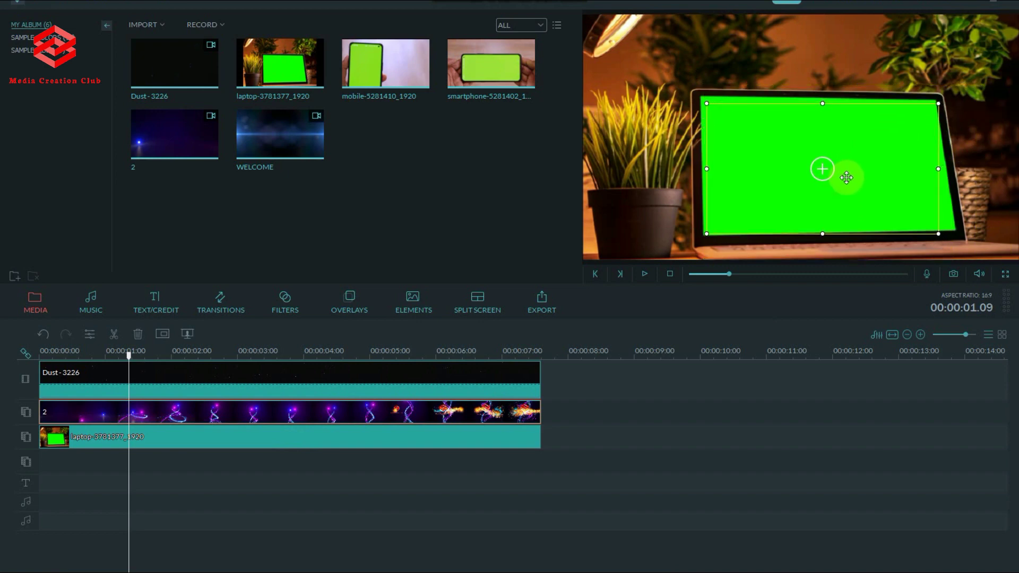
- Apply a chroma key to the laptop overlay, making its green display colour transparent with an intensity level of about 20
{"action": "right_click", "coordinate": [164, 439]}
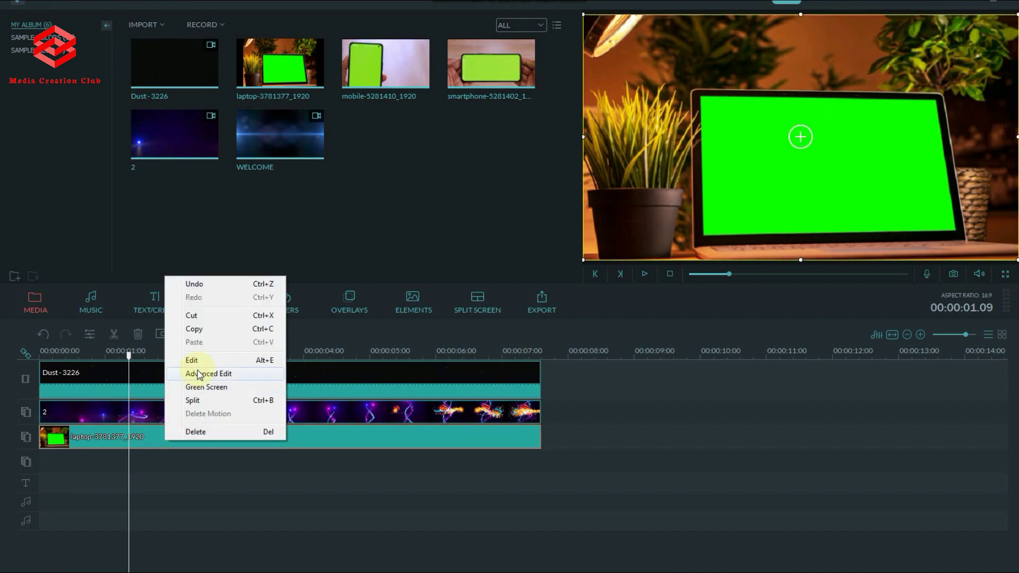
{"action": "left_click", "coordinate": [206, 387]}
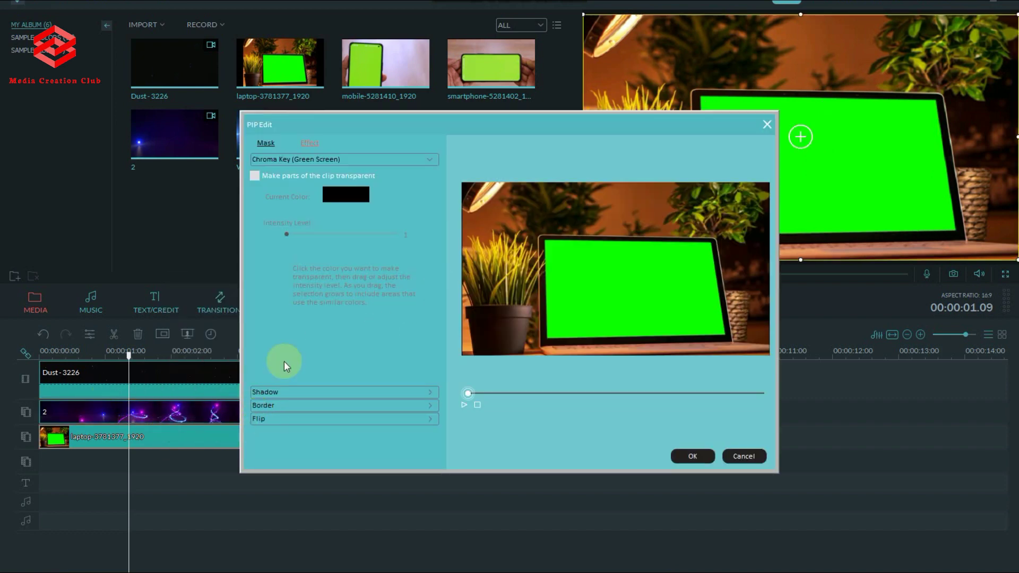
{"action": "left_click", "coordinate": [254, 175]}
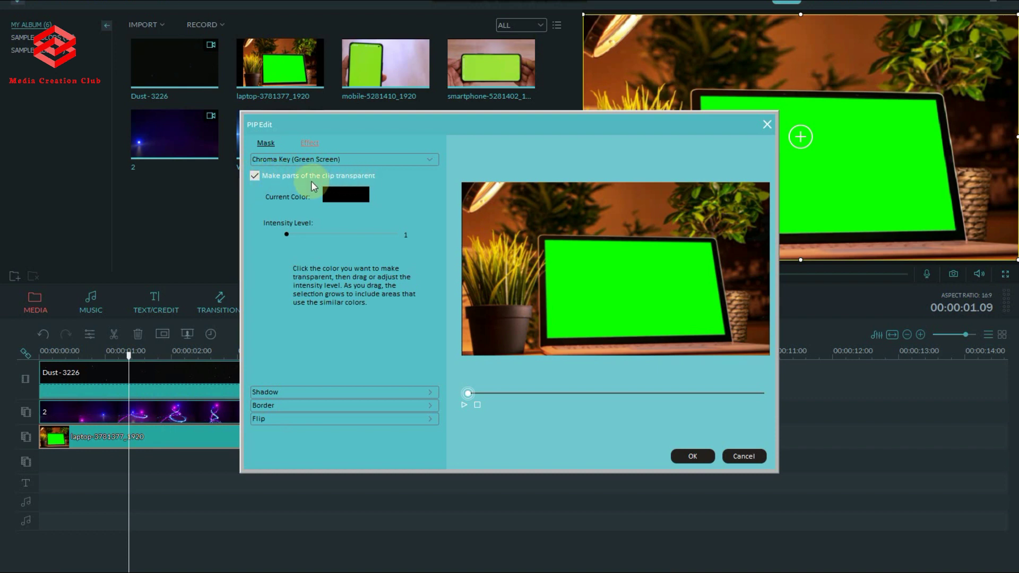
{"action": "left_click", "coordinate": [624, 280]}
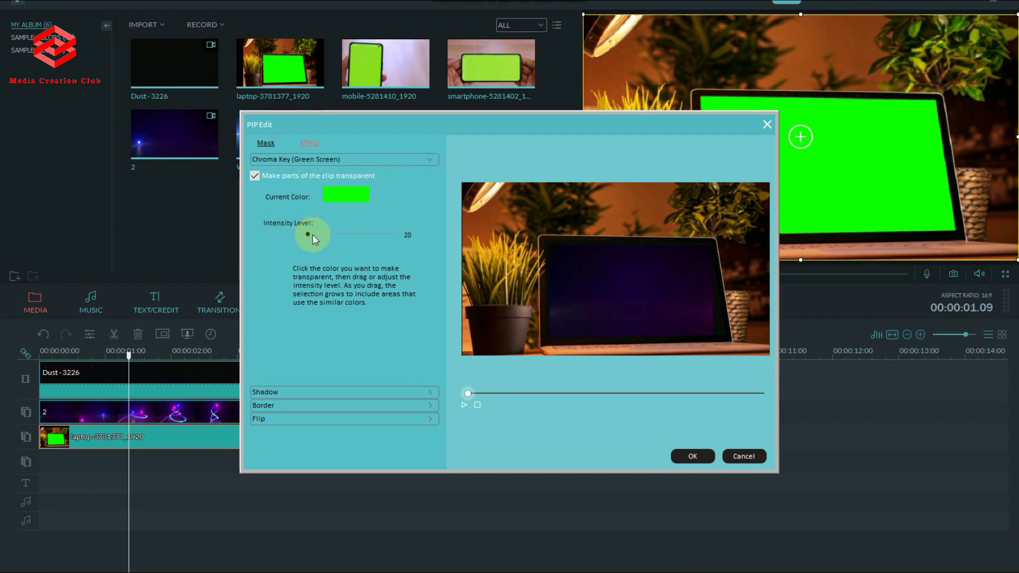
{"action": "left_click_drag", "start_coordinate": [398, 234], "coordinate": [315, 234]}
{"action": "left_click_drag", "start_coordinate": [315, 234], "coordinate": [311, 234]}
{"action": "left_click", "coordinate": [688, 460]}
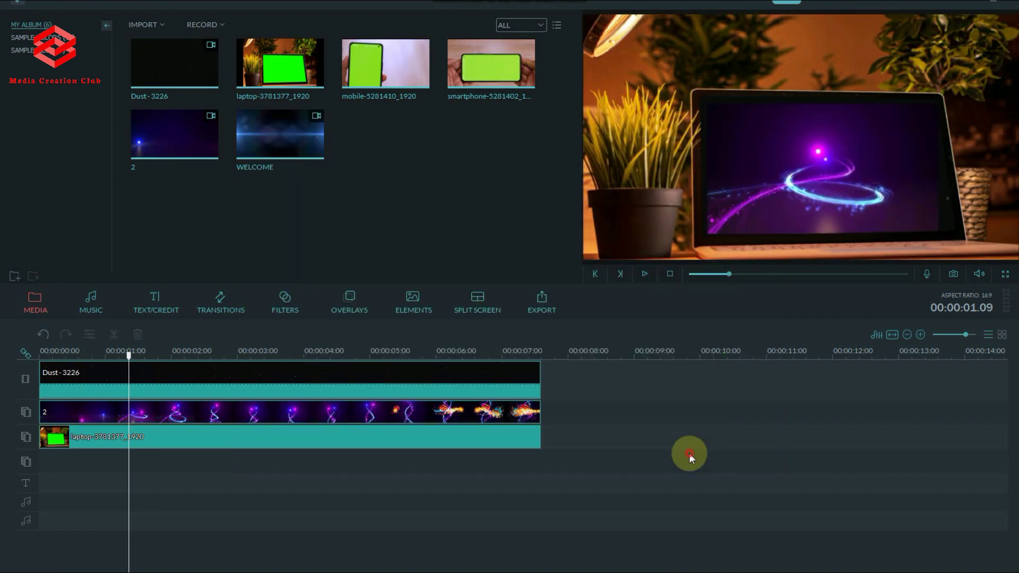
- Enlarge the clip 2 overlay in the preview by extending its edges and corners until it covers the laptop's whole display
{"action": "left_click", "coordinate": [267, 408]}
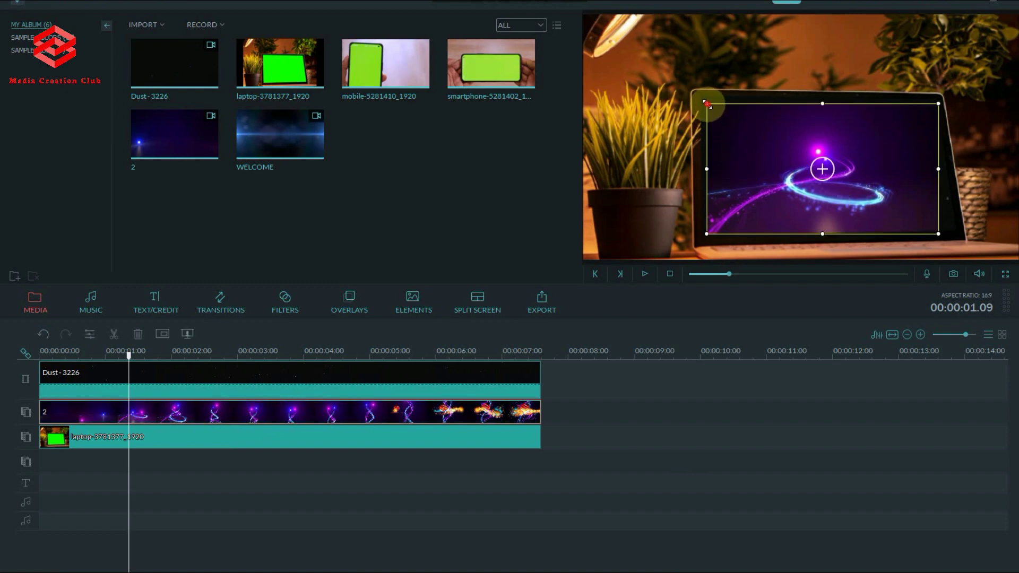
{"action": "left_click_drag", "start_coordinate": [707, 103], "coordinate": [704, 102]}
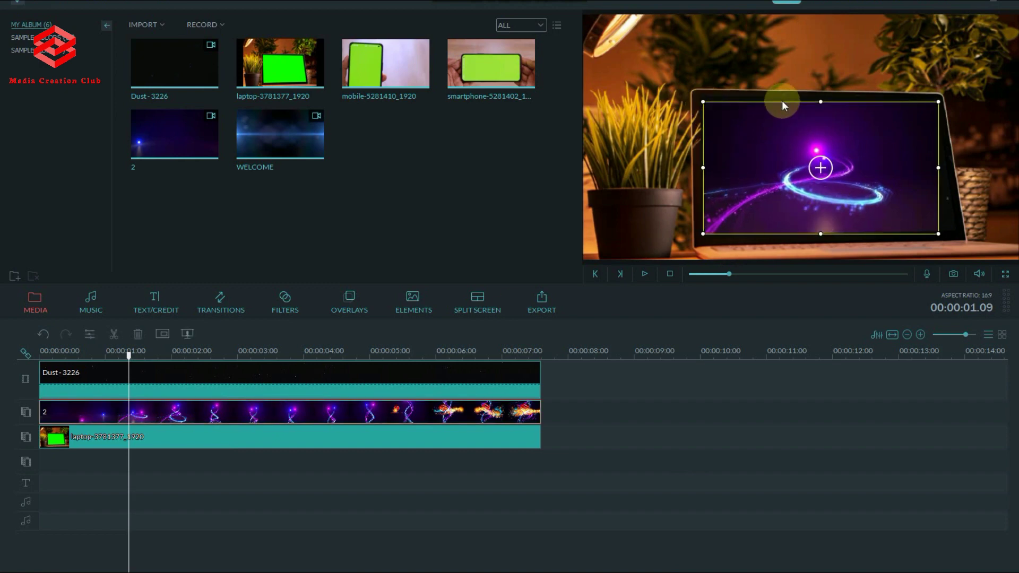
{"action": "left_click_drag", "start_coordinate": [820, 99], "coordinate": [813, 94]}
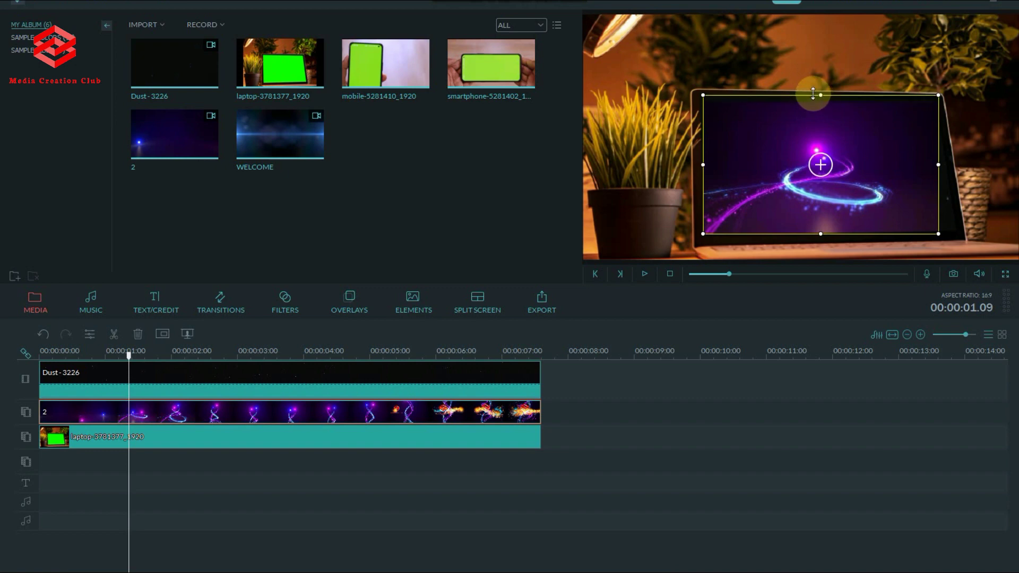
{"action": "left_click_drag", "start_coordinate": [938, 165], "coordinate": [952, 171]}
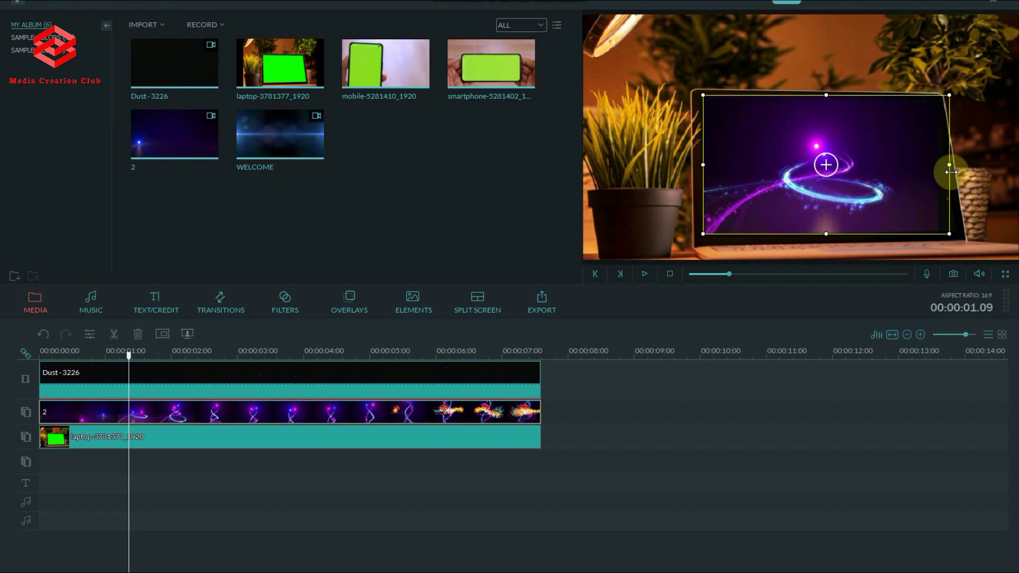
{"action": "left_click_drag", "start_coordinate": [950, 234], "coordinate": [953, 237]}
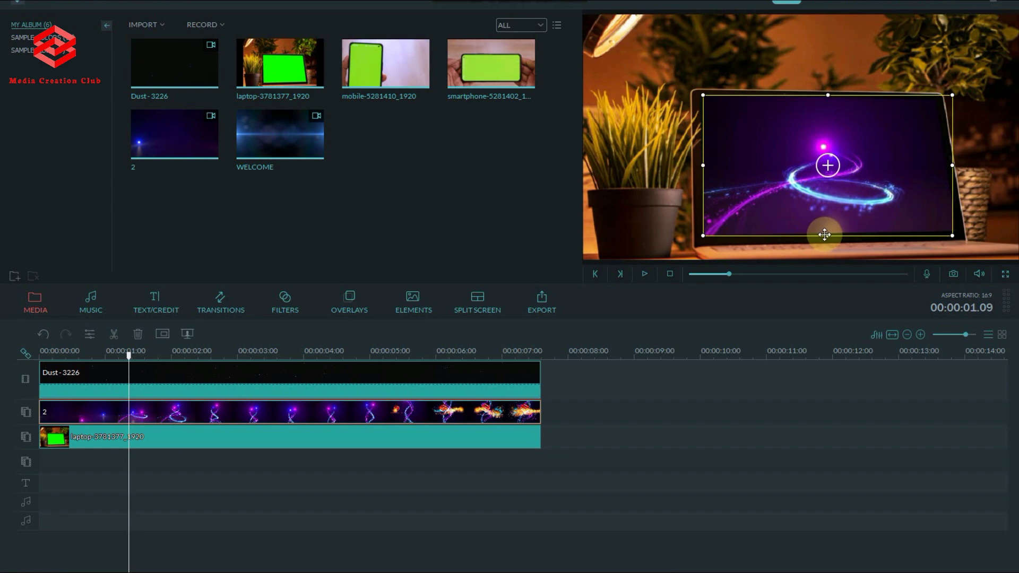
{"action": "left_click_drag", "start_coordinate": [827, 238], "coordinate": [827, 241]}
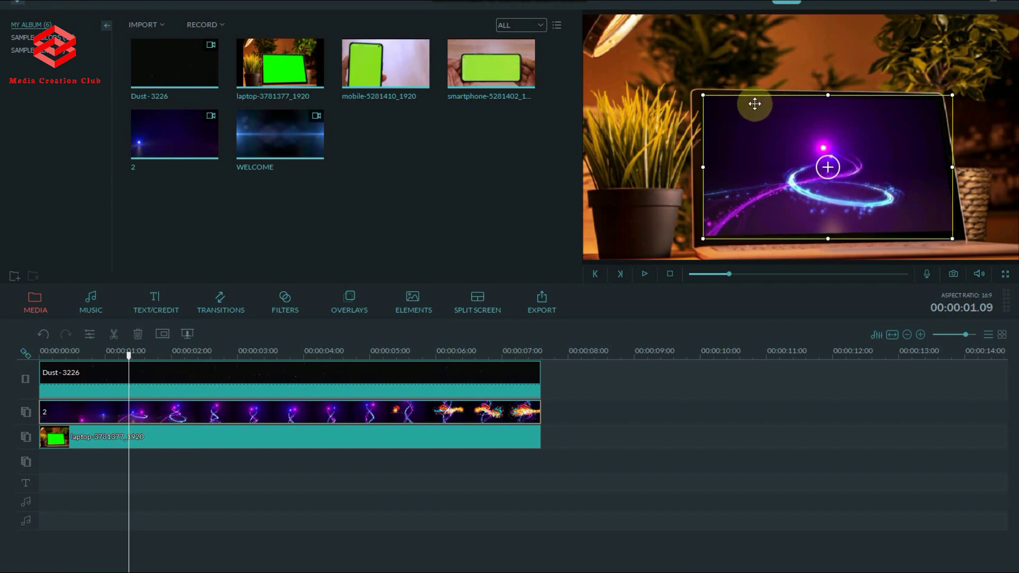
{"action": "left_click_drag", "start_coordinate": [704, 95], "coordinate": [699, 93]}
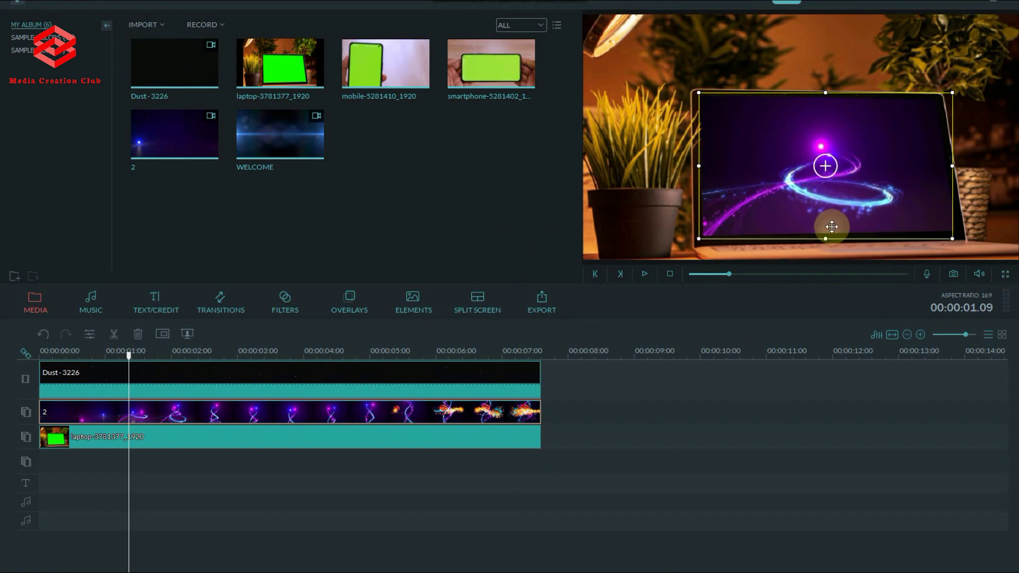
- Play the laptop composite from the timeline's start to check how clip 2 looks inside the display
{"action": "left_click", "coordinate": [669, 274]}
{"action": "left_click", "coordinate": [644, 275]}
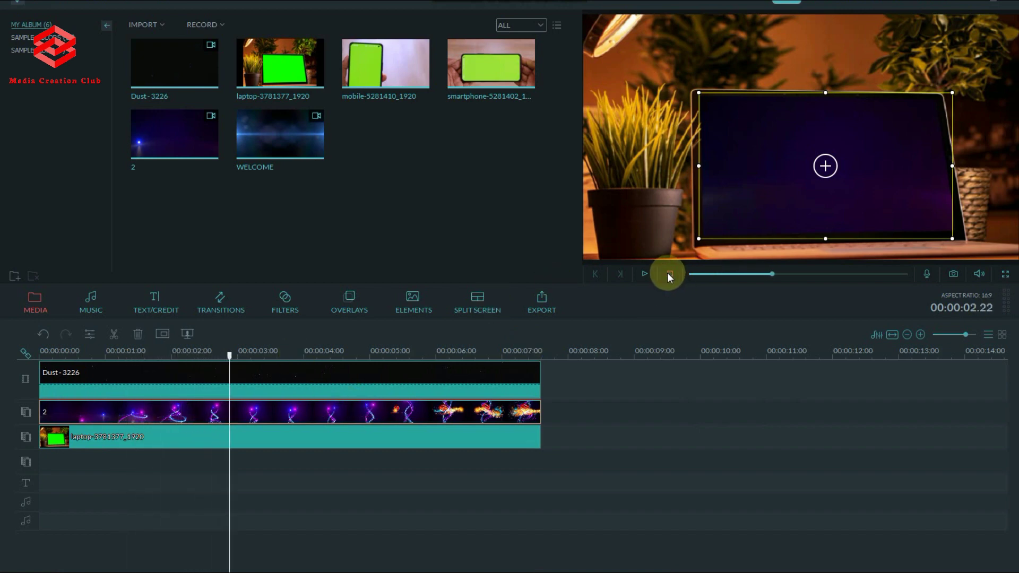
{"action": "left_click", "coordinate": [620, 283]}
{"action": "left_click", "coordinate": [647, 275]}
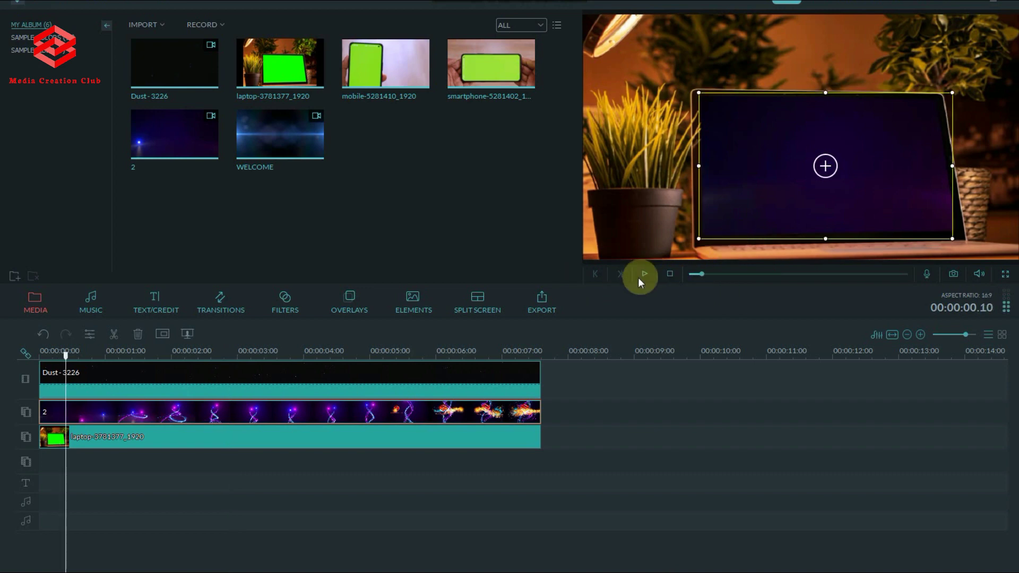
{"action": "left_click", "coordinate": [667, 275]}
{"action": "left_click", "coordinate": [647, 274]}
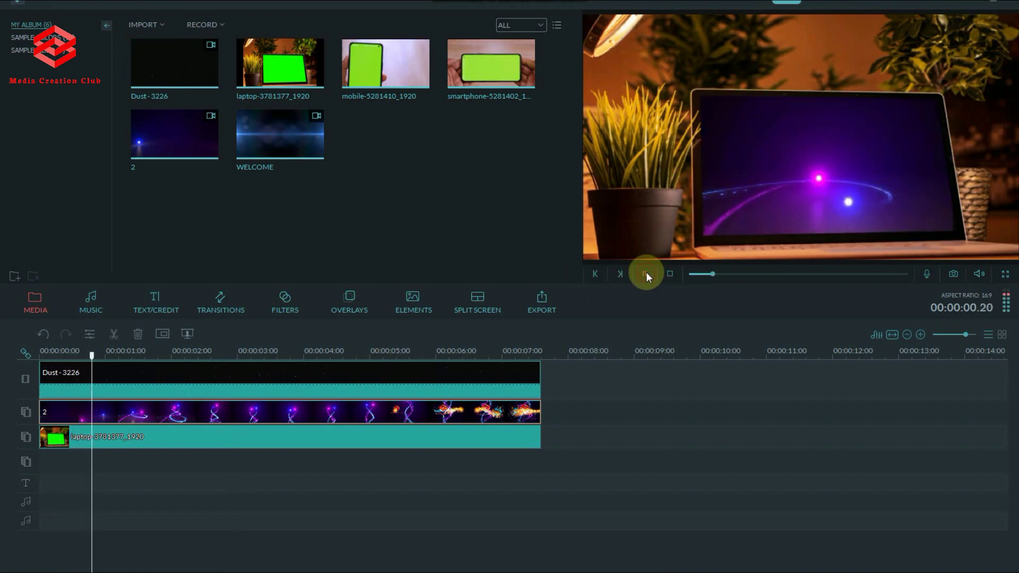